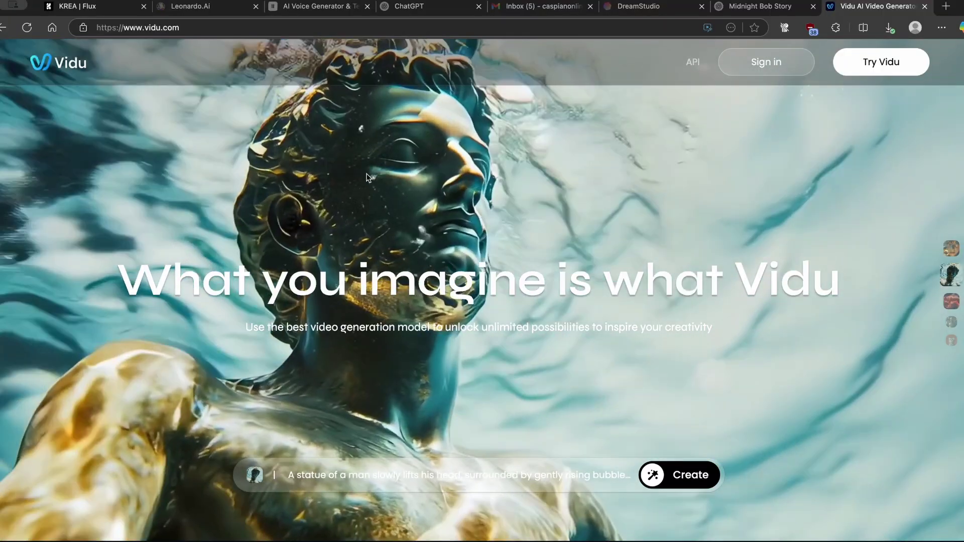
Leave the Vidu landing page and enter the creation dashboard through Try Vidu
{"action": "left_click", "coordinate": [226, 27]}
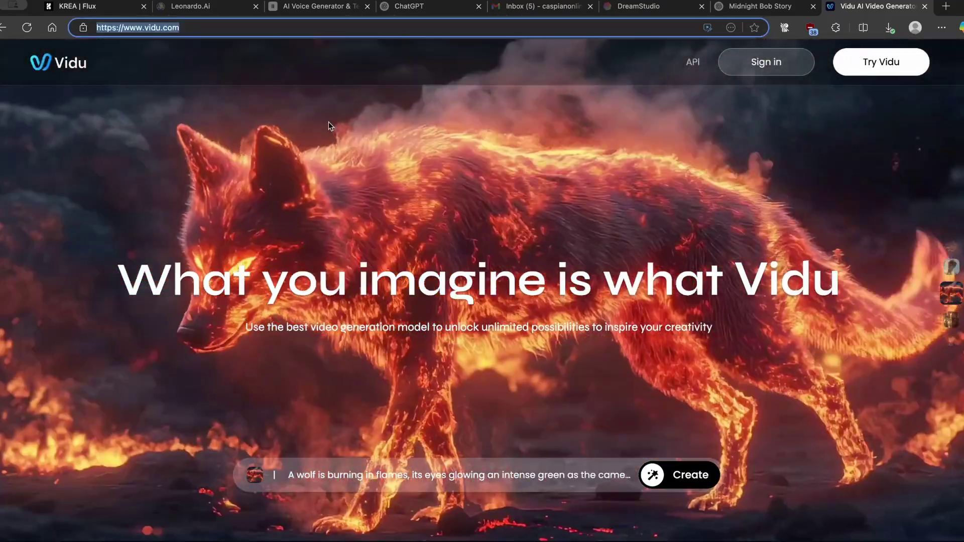
{"action": "left_click", "coordinate": [337, 144]}
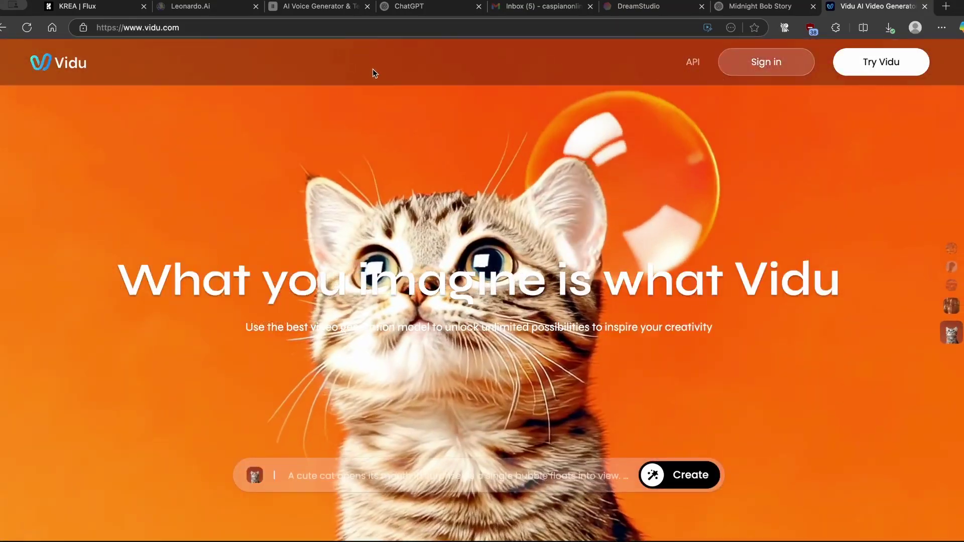
{"action": "scroll", "coordinate": [422, 162], "scroll_direction": "down", "scroll_amount": 2}
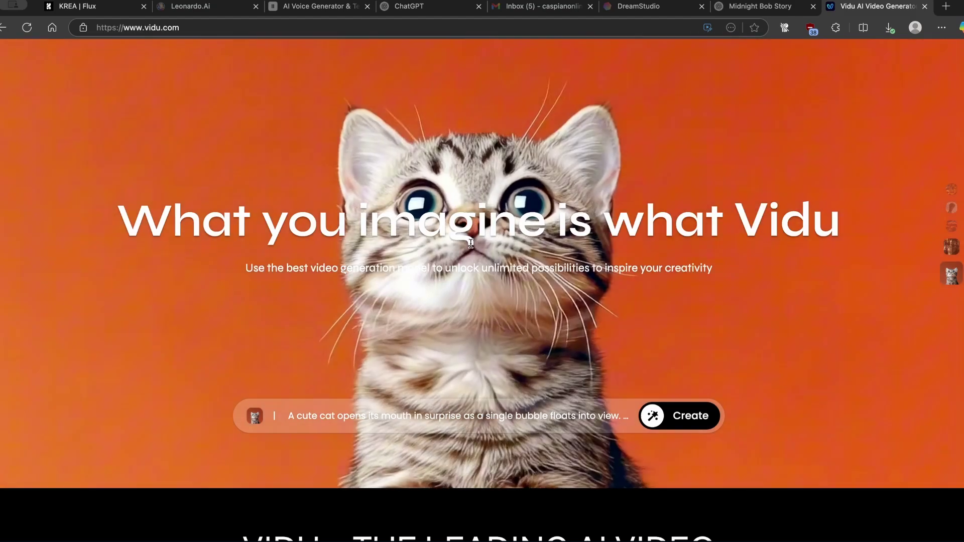
{"action": "scroll", "coordinate": [470, 242], "scroll_direction": "down", "scroll_amount": 2}
{"action": "scroll", "coordinate": [460, 252], "scroll_direction": "down", "scroll_amount": 2}
{"action": "scroll", "coordinate": [447, 263], "scroll_direction": "down", "scroll_amount": 2}
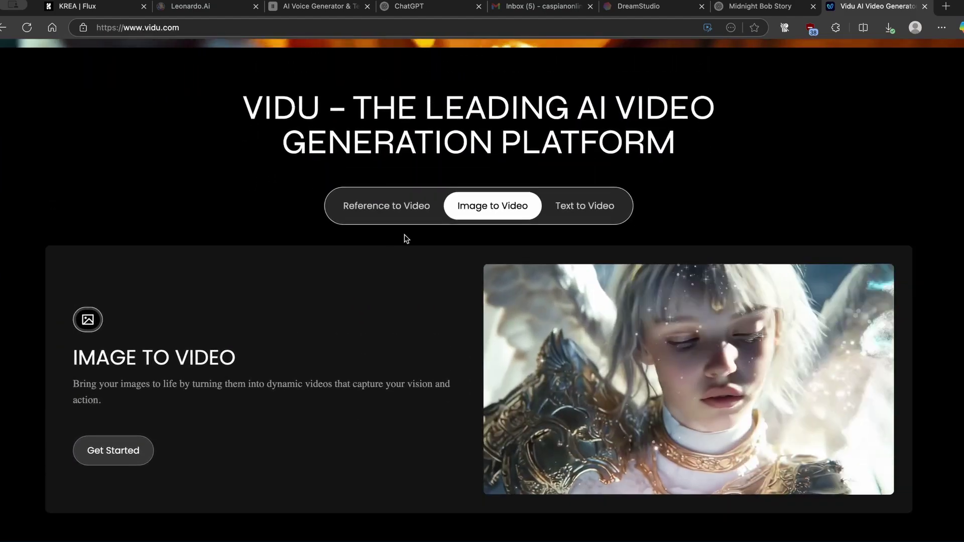
{"action": "scroll", "coordinate": [540, 343], "scroll_direction": "down", "scroll_amount": 3}
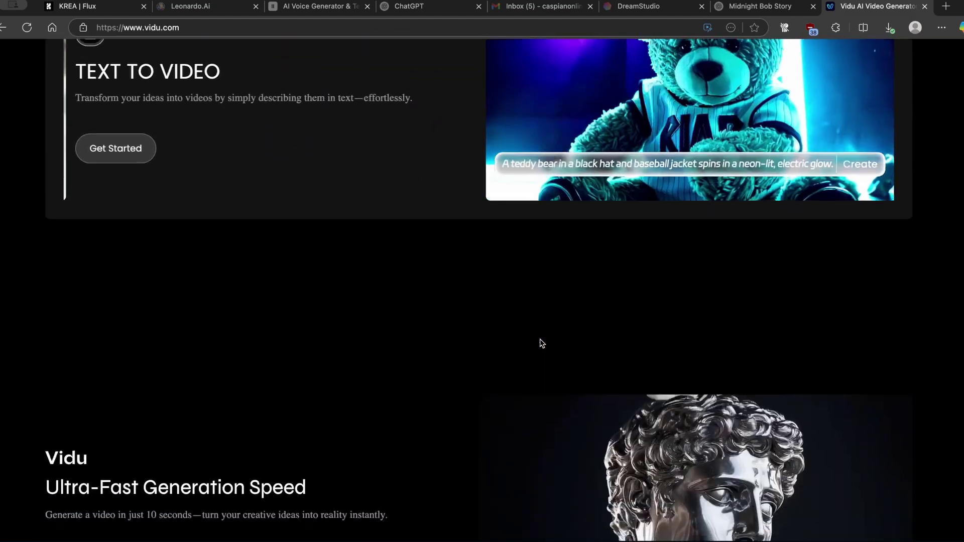
{"action": "scroll", "coordinate": [539, 344], "scroll_direction": "down", "scroll_amount": 3}
{"action": "scroll", "coordinate": [531, 339], "scroll_direction": "down", "scroll_amount": 3}
{"action": "scroll", "coordinate": [527, 339], "scroll_direction": "up", "scroll_amount": 6}
{"action": "scroll", "coordinate": [528, 338], "scroll_direction": "up", "scroll_amount": 10}
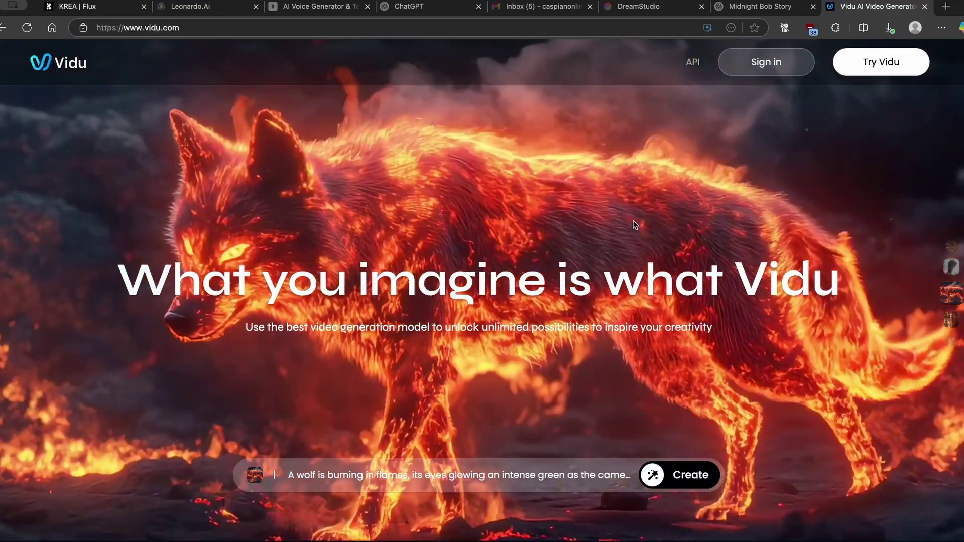
{"action": "left_click", "coordinate": [874, 61]}
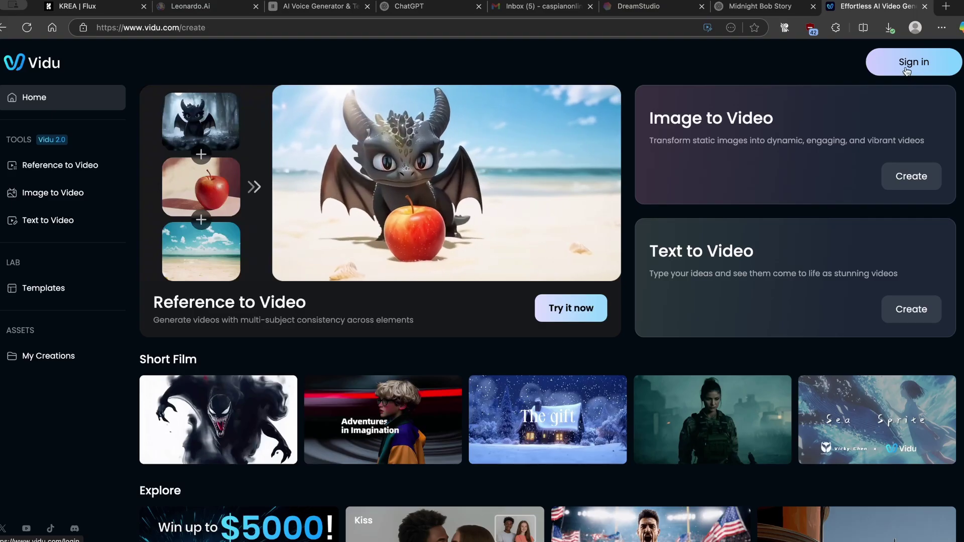
Log in to the Vidu account so the dashboard shows 80 free credits
{"action": "left_click", "coordinate": [906, 68]}
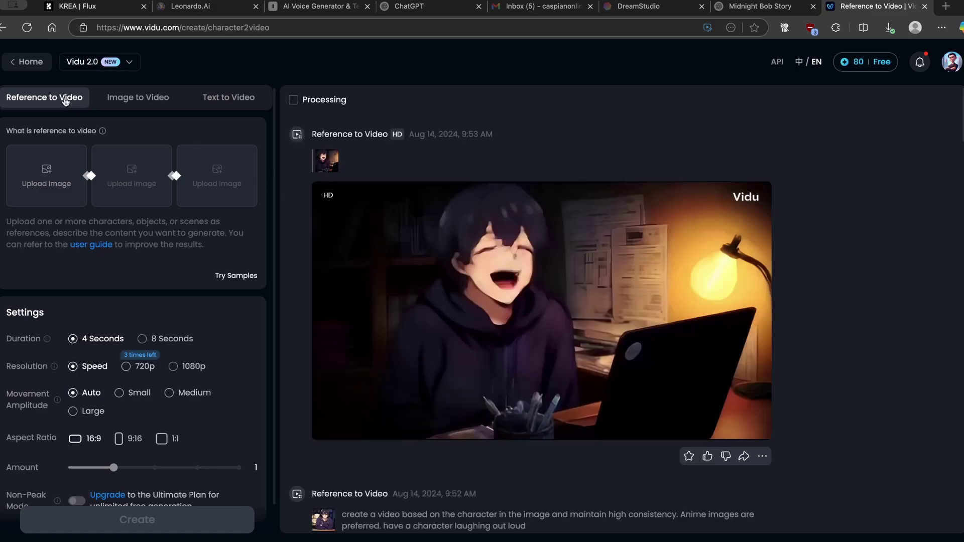
{"action": "left_click", "coordinate": [31, 62]}
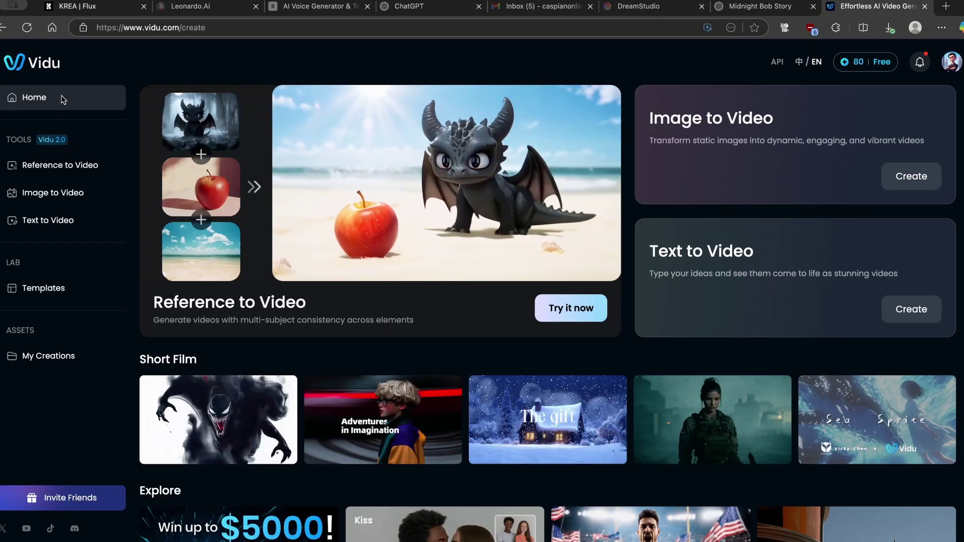
{"action": "scroll", "coordinate": [317, 184], "scroll_direction": "down", "scroll_amount": 2}
{"action": "scroll", "coordinate": [318, 203], "scroll_direction": "down", "scroll_amount": 1}
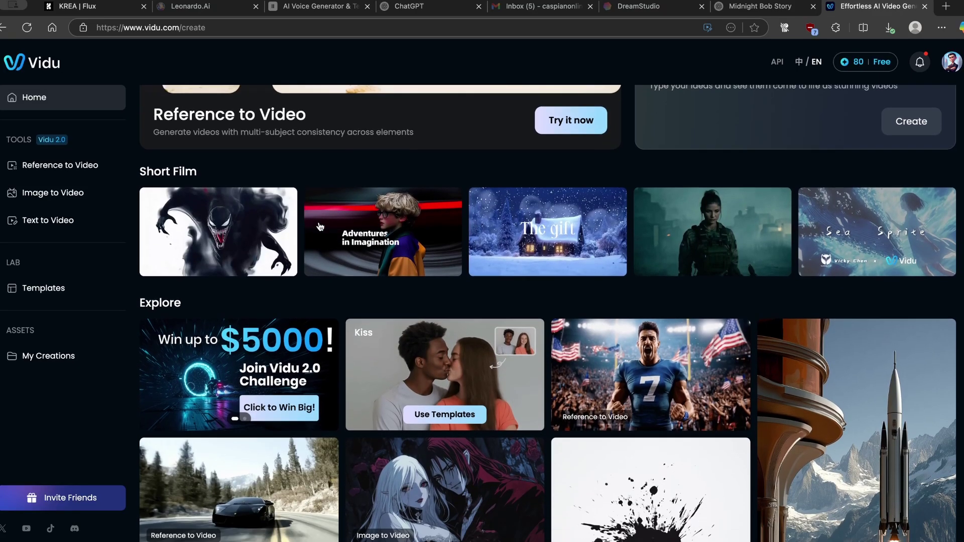
{"action": "scroll", "coordinate": [319, 227], "scroll_direction": "down", "scroll_amount": 2}
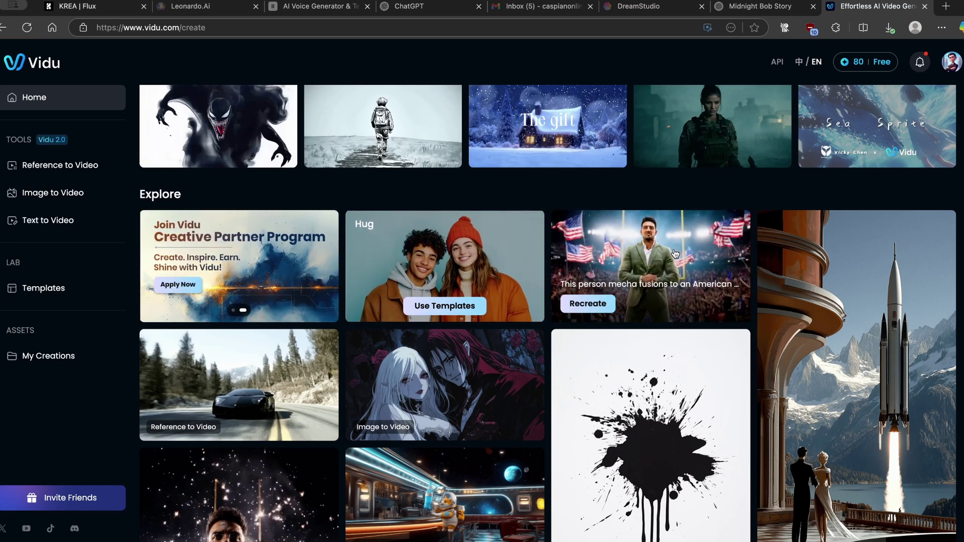
{"action": "scroll", "coordinate": [817, 271], "scroll_direction": "down", "scroll_amount": 2}
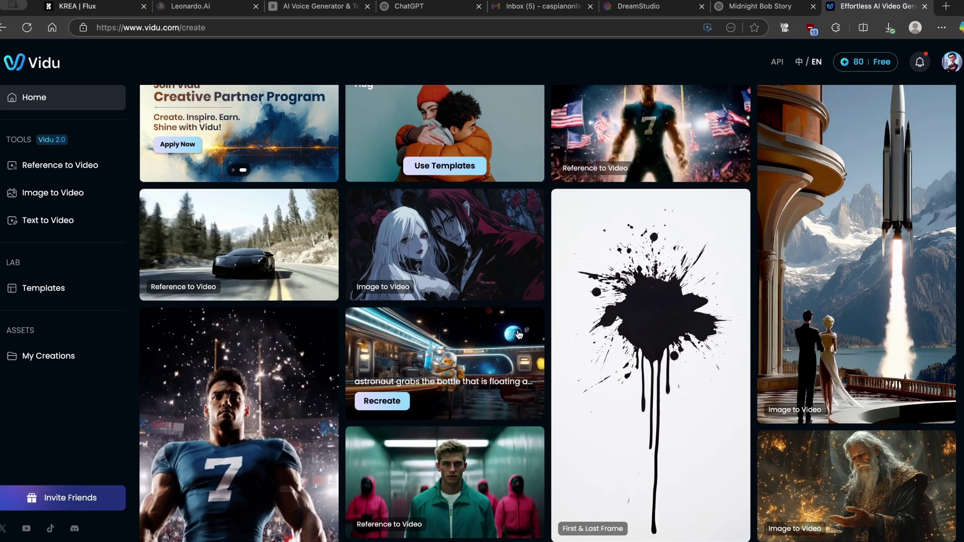
{"action": "left_click", "coordinate": [317, 252]}
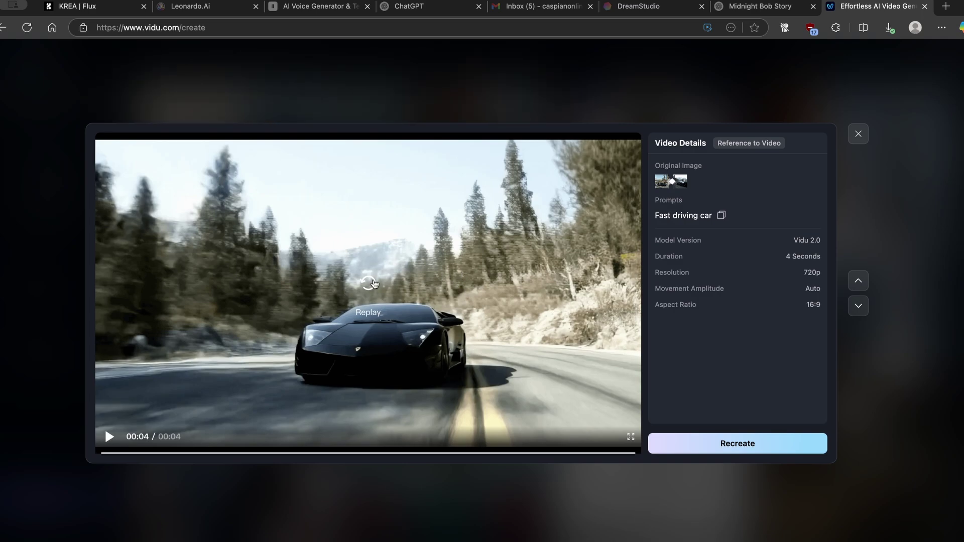
{"action": "left_click", "coordinate": [408, 277]}
{"action": "left_click", "coordinate": [858, 134]}
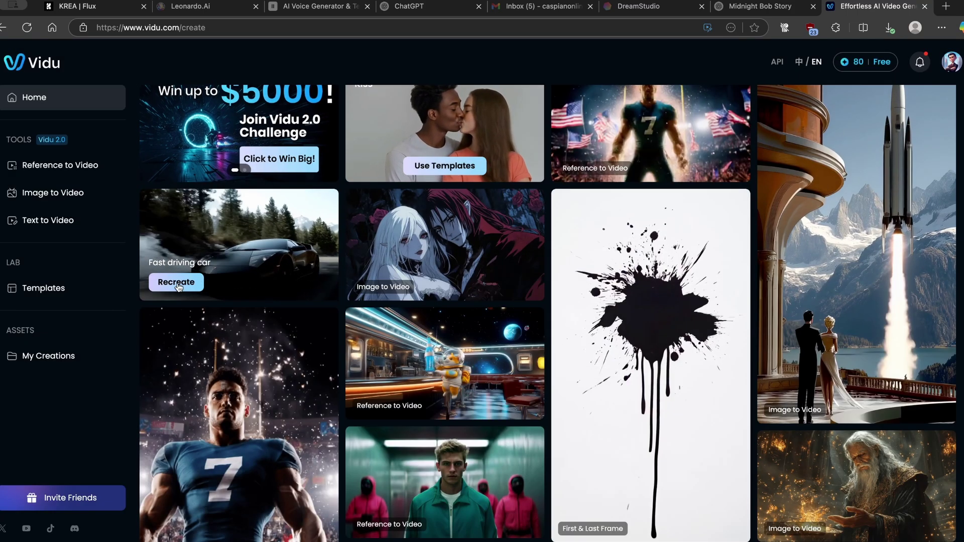
Recreate the Fast driving car clip at 720p and 4 seconds
{"action": "left_click", "coordinate": [181, 281]}
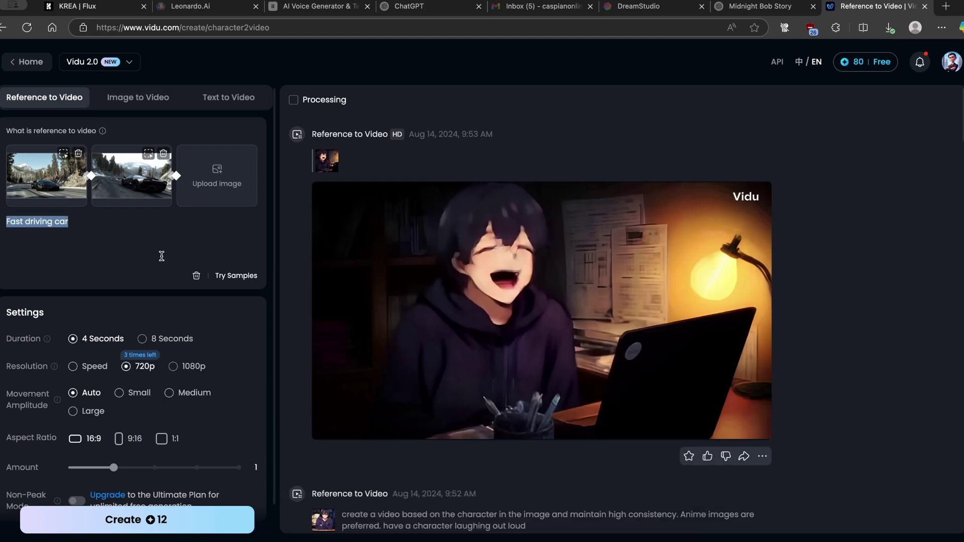
{"action": "scroll", "coordinate": [159, 252], "scroll_direction": "down", "scroll_amount": 2}
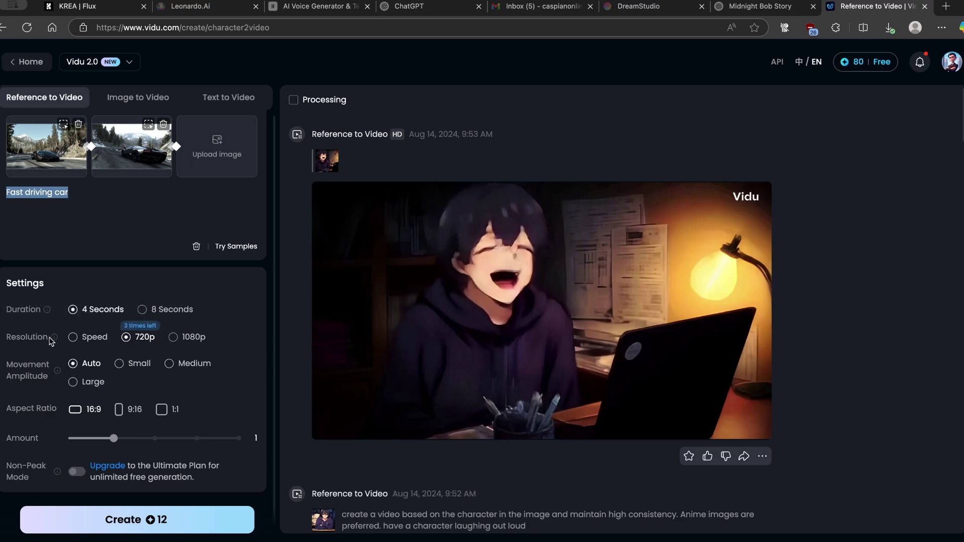
{"action": "mouse_move", "coordinate": [140, 355]}
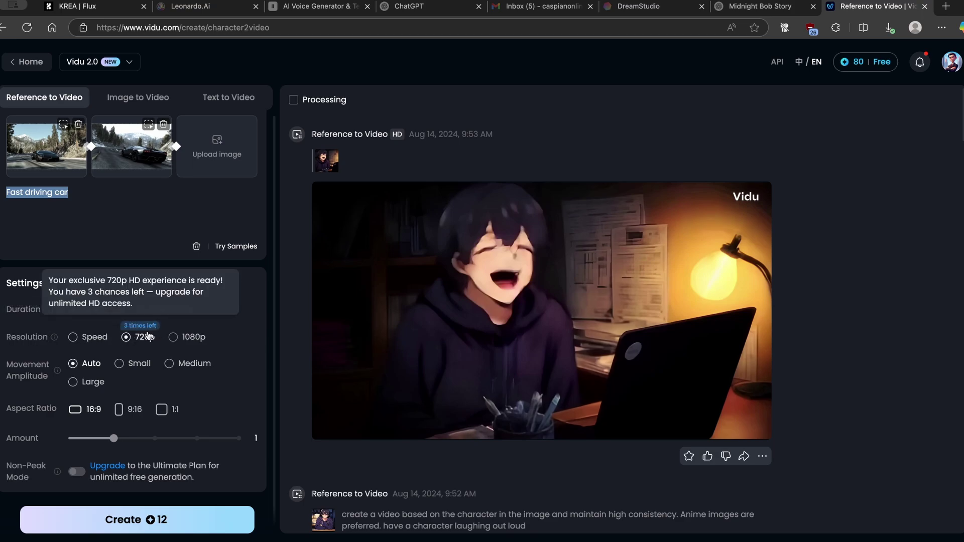
{"action": "left_click", "coordinate": [175, 341]}
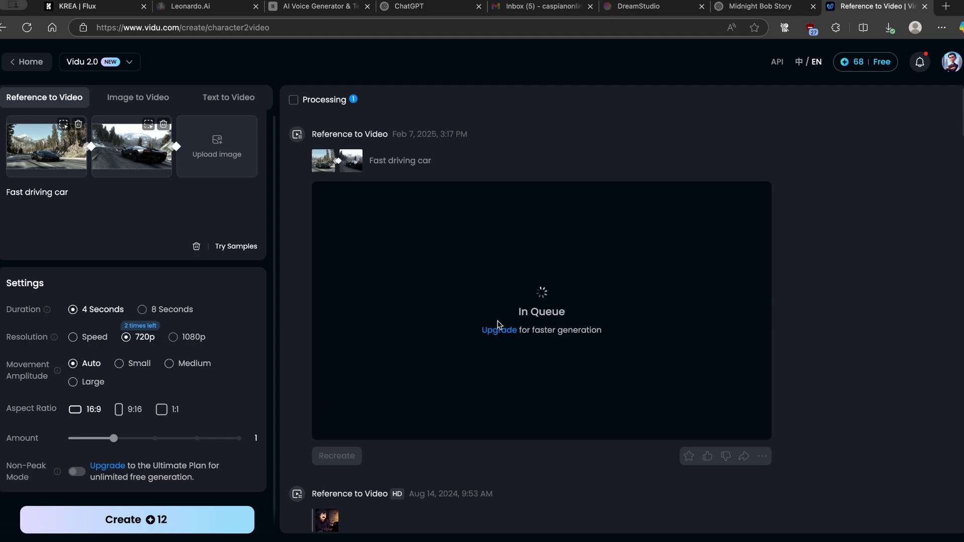
{"action": "mouse_move", "coordinate": [865, 63]}
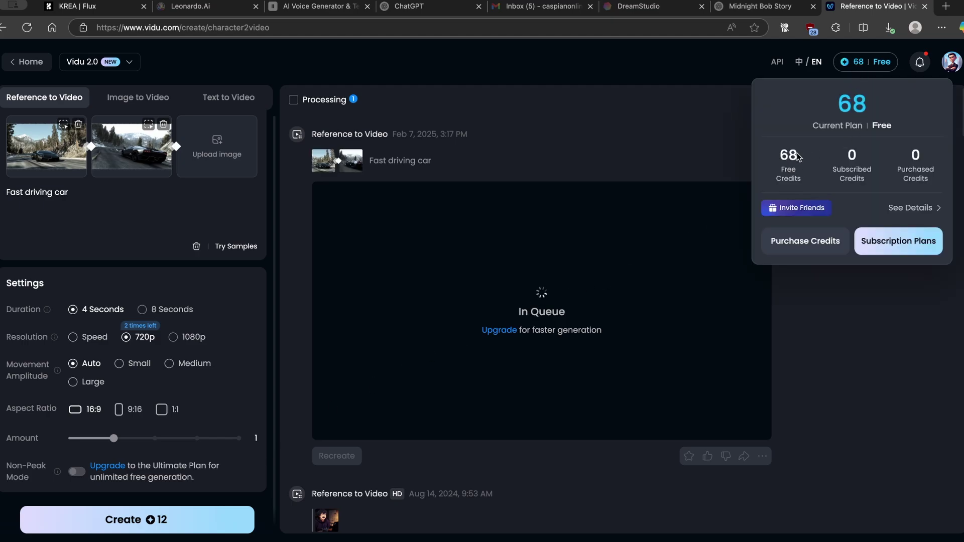
Review the Vidu subscription plans with Monthly Billing prices, then close the overlay
{"action": "left_click", "coordinate": [878, 247]}
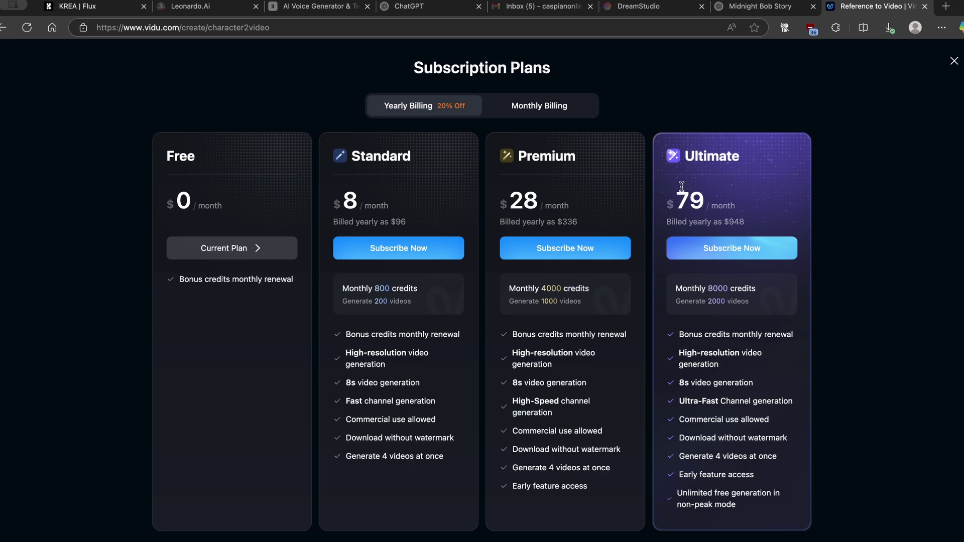
{"action": "left_click", "coordinate": [558, 113]}
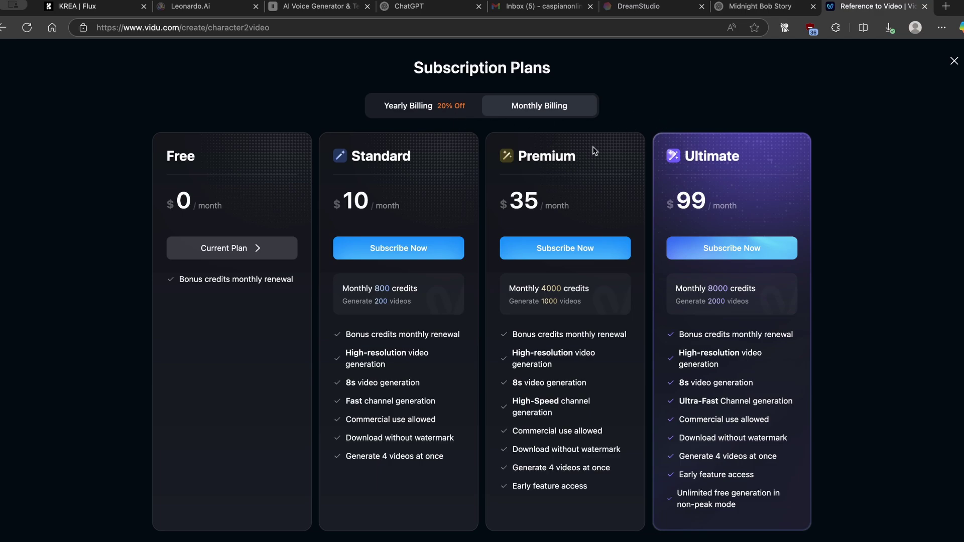
{"action": "left_click", "coordinate": [954, 61]}
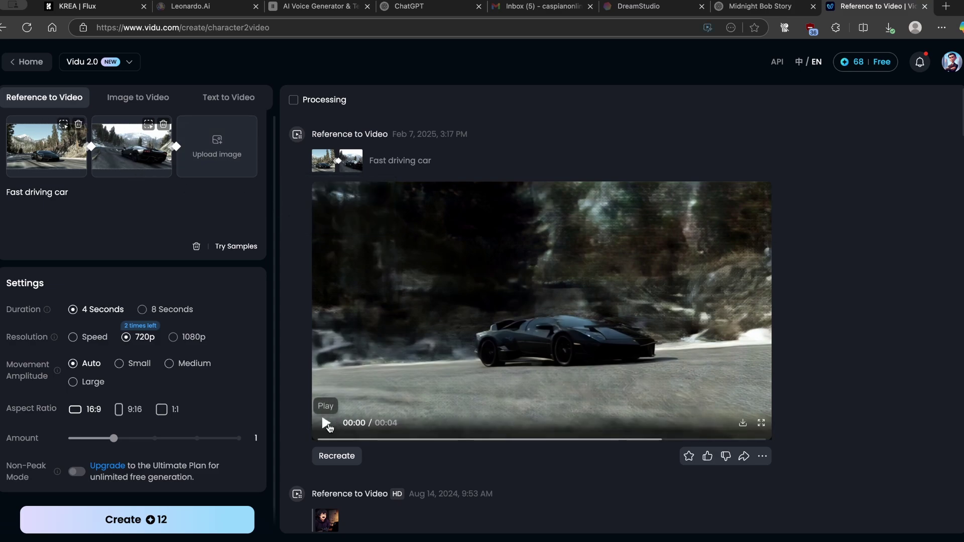
Play the finished Fast driving car clip, then return to the Vidu home page
{"action": "left_click", "coordinate": [326, 424]}
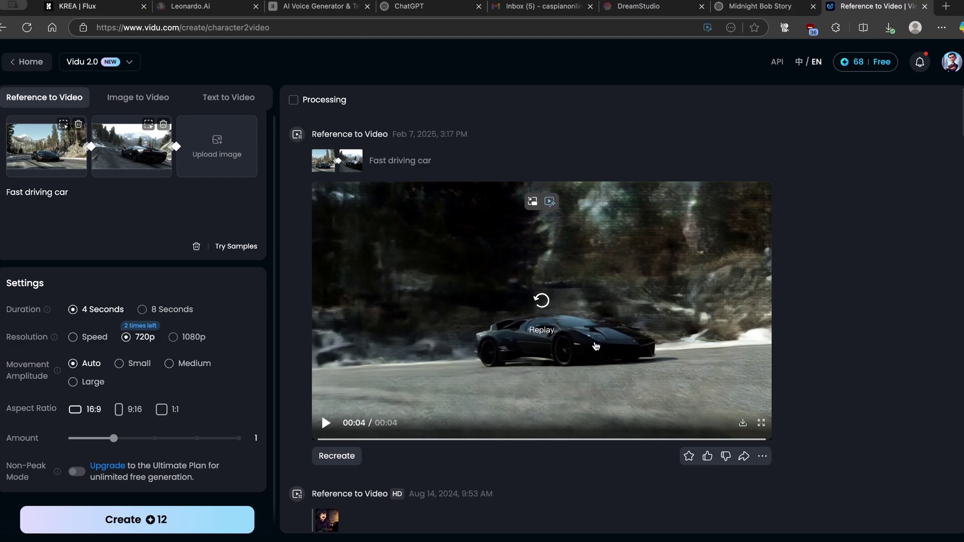
{"action": "scroll", "coordinate": [595, 346], "scroll_direction": "down", "scroll_amount": 2}
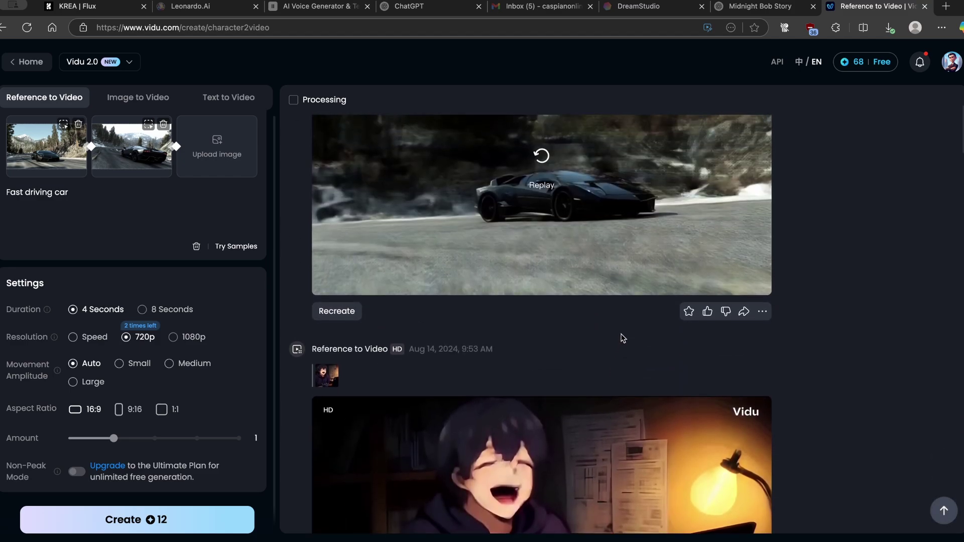
{"action": "scroll", "coordinate": [622, 339], "scroll_direction": "up", "scroll_amount": 1}
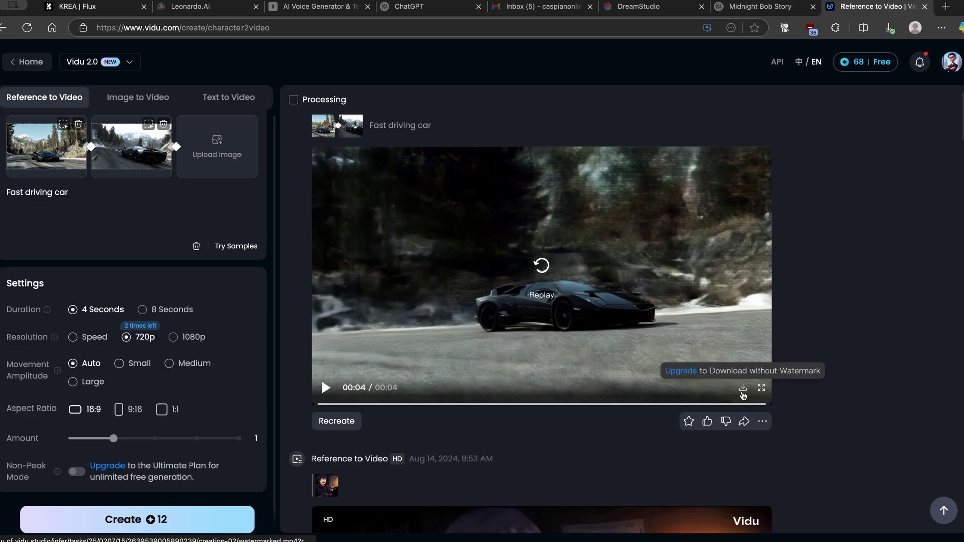
{"action": "left_click", "coordinate": [16, 60]}
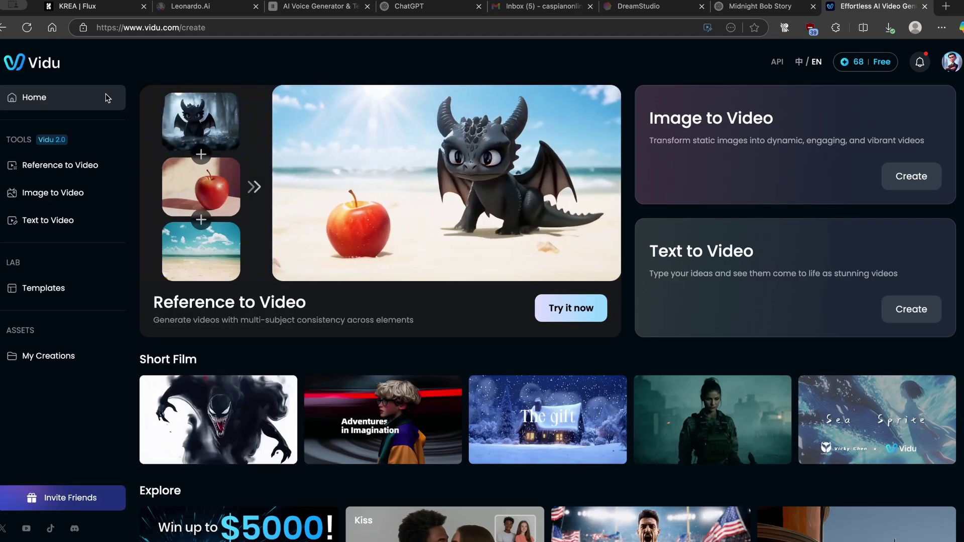
Open Vidu's Image to Video creator, then switch to the KREA Flux tab
{"action": "left_click", "coordinate": [80, 195]}
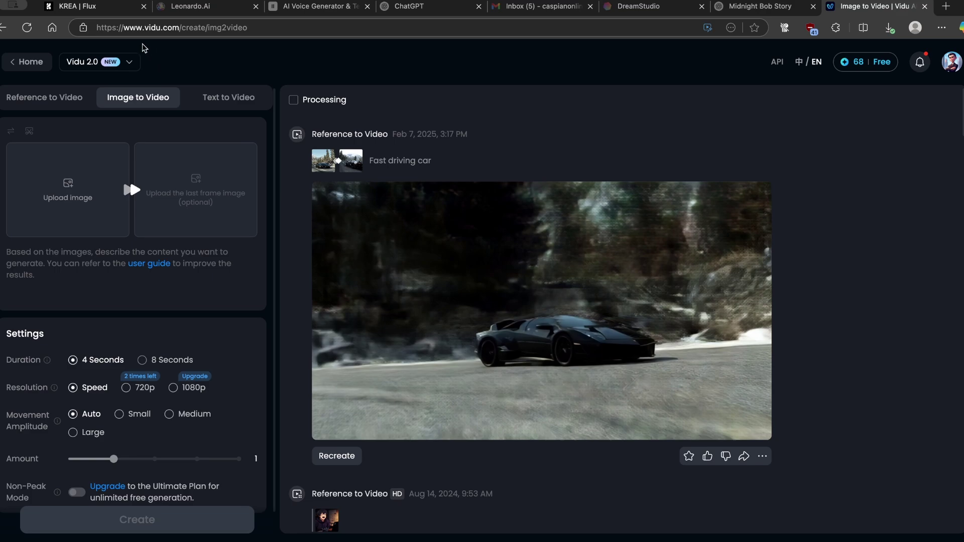
{"action": "left_click", "coordinate": [76, 6]}
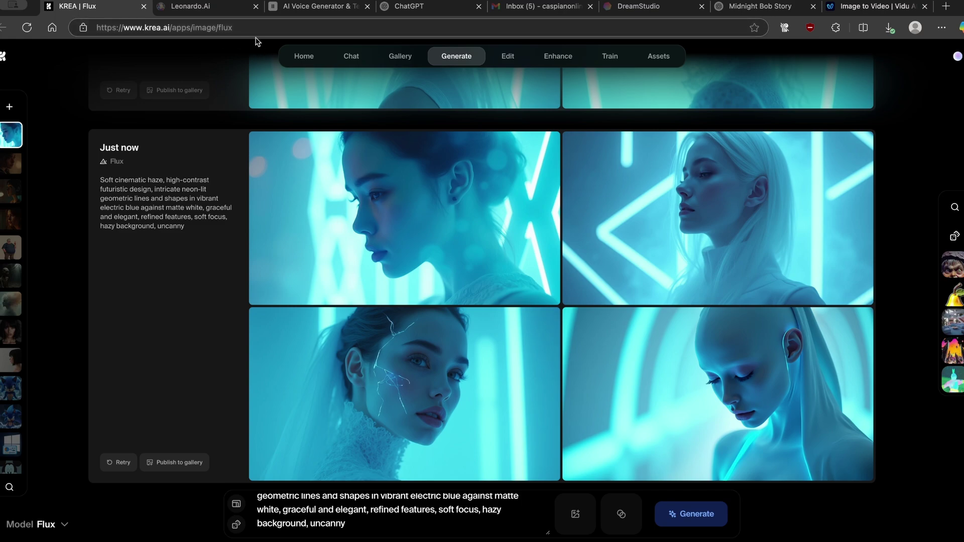
{"action": "scroll", "coordinate": [351, 128], "scroll_direction": "up", "scroll_amount": 3}
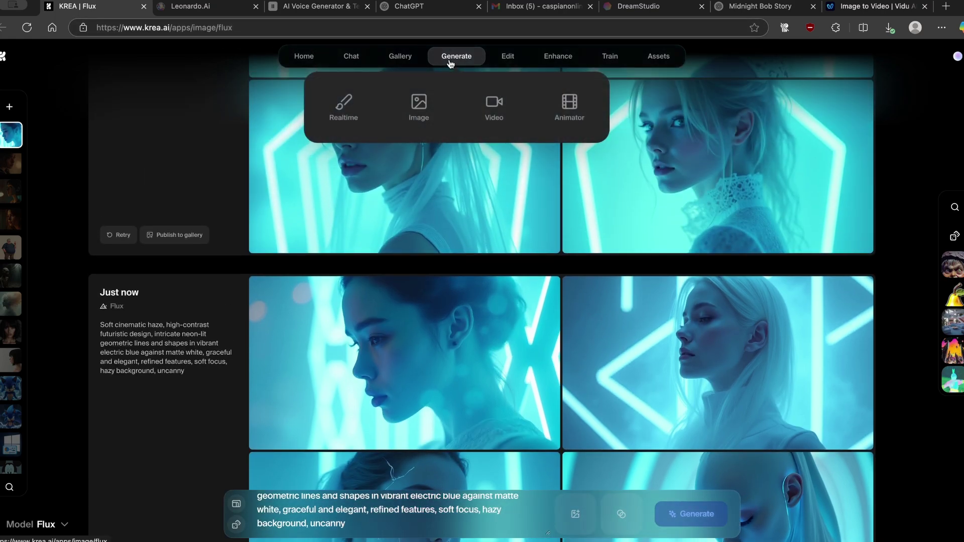
Browse the KREA gallery and open the Gas Station Encounter image
{"action": "mouse_move", "coordinate": [400, 56]}
{"action": "left_click", "coordinate": [383, 106]}
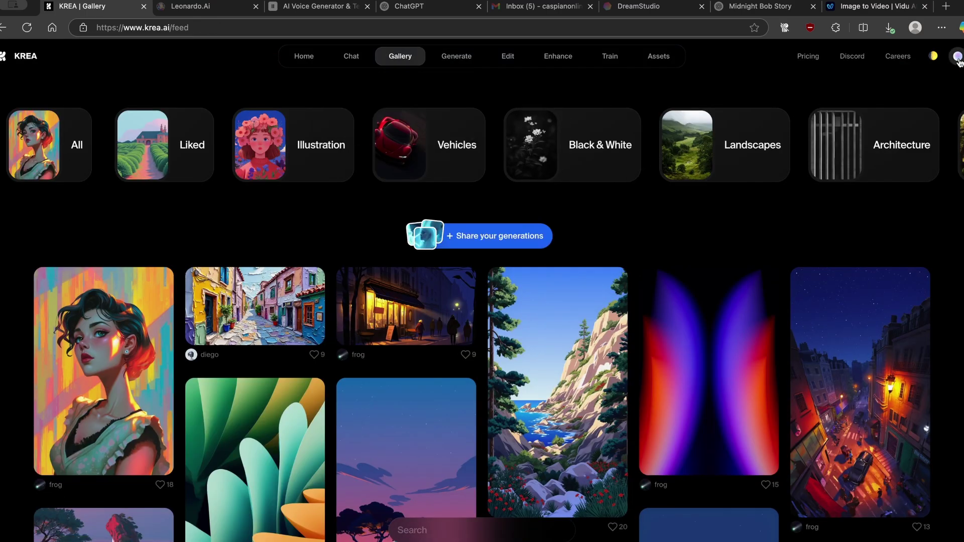
{"action": "left_click", "coordinate": [957, 57]}
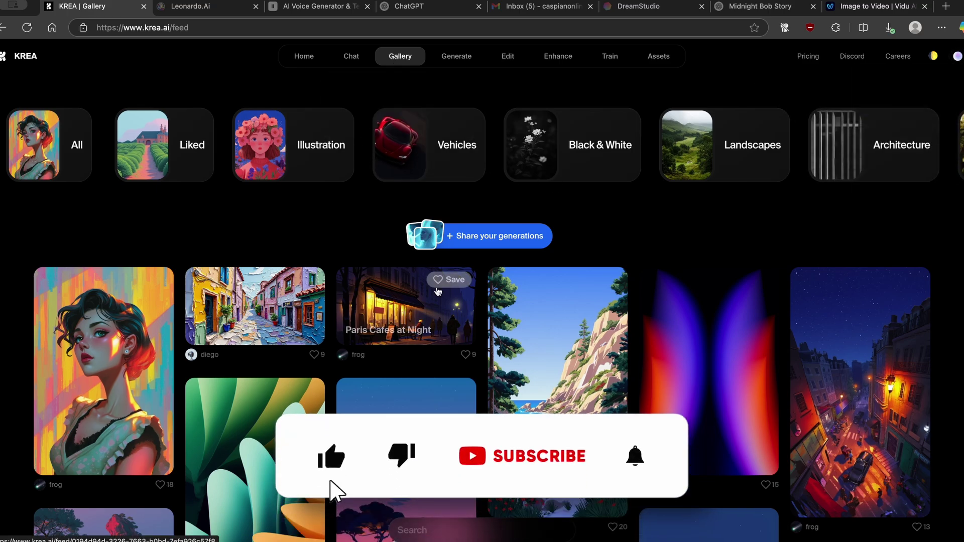
{"action": "scroll", "coordinate": [436, 294], "scroll_direction": "down", "scroll_amount": 5}
{"action": "scroll", "coordinate": [437, 294], "scroll_direction": "down", "scroll_amount": 5}
{"action": "scroll", "coordinate": [437, 294], "scroll_direction": "down", "scroll_amount": 5}
{"action": "scroll", "coordinate": [437, 292], "scroll_direction": "down", "scroll_amount": 1}
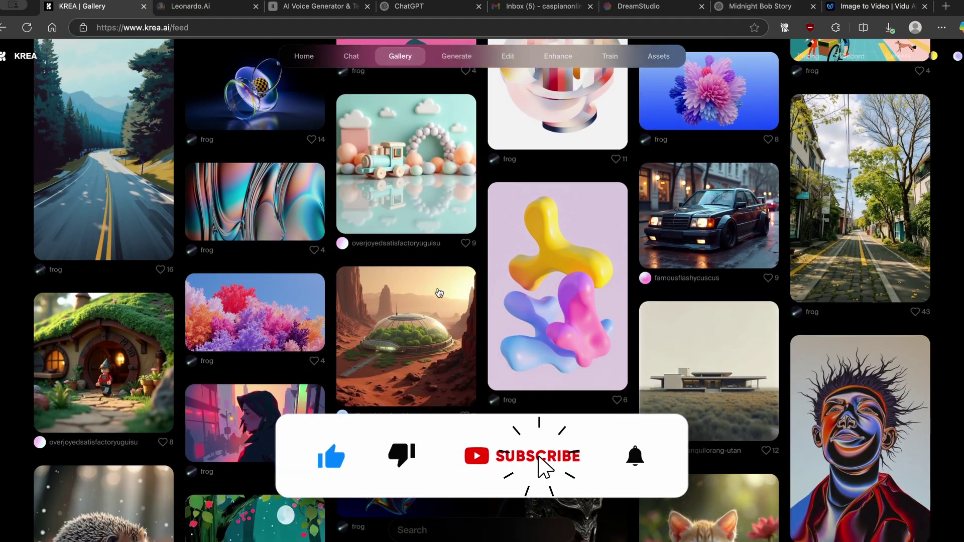
{"action": "scroll", "coordinate": [437, 292], "scroll_direction": "down", "scroll_amount": 3}
{"action": "scroll", "coordinate": [436, 292], "scroll_direction": "down", "scroll_amount": 1}
{"action": "scroll", "coordinate": [437, 293], "scroll_direction": "down", "scroll_amount": 2}
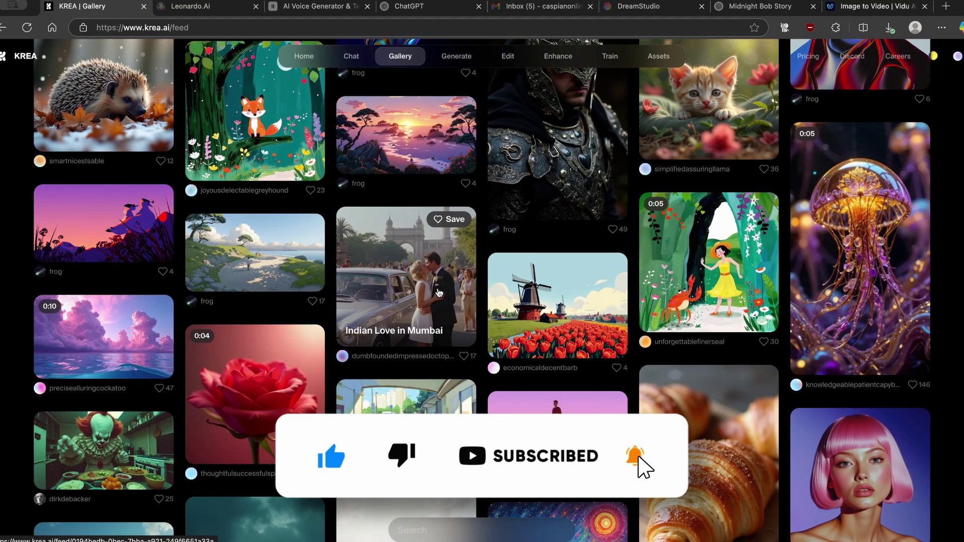
{"action": "scroll", "coordinate": [438, 292], "scroll_direction": "down", "scroll_amount": 4}
{"action": "scroll", "coordinate": [438, 292], "scroll_direction": "down", "scroll_amount": 5}
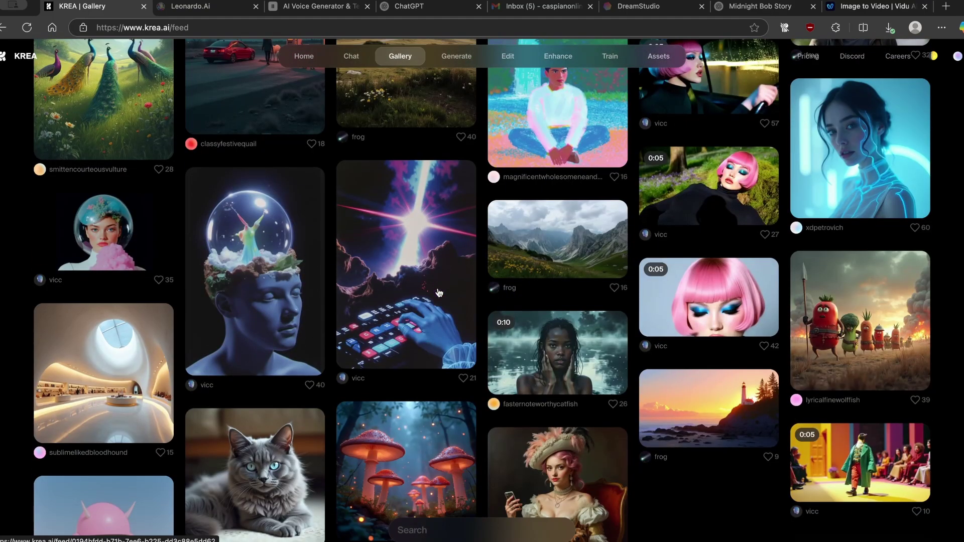
{"action": "scroll", "coordinate": [439, 292], "scroll_direction": "up", "scroll_amount": 4}
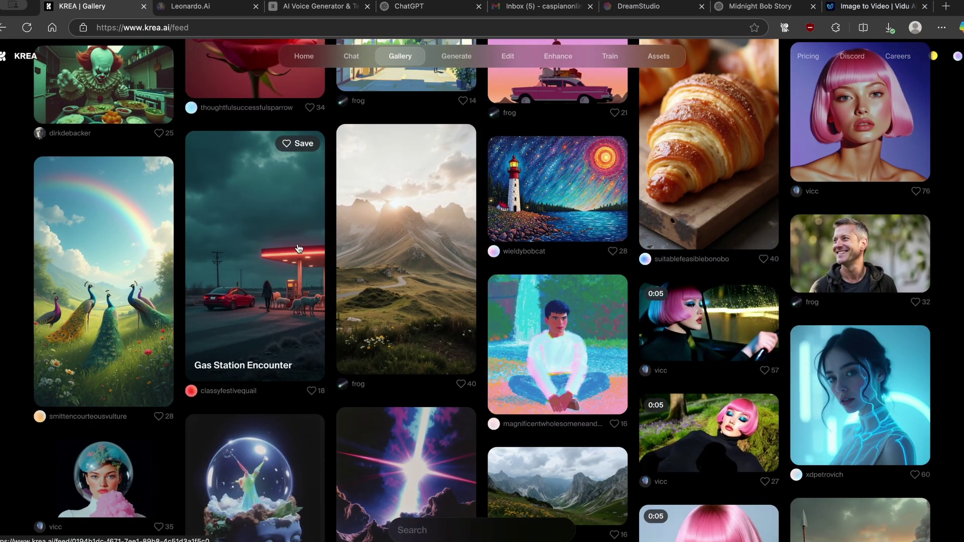
{"action": "left_click", "coordinate": [323, 279]}
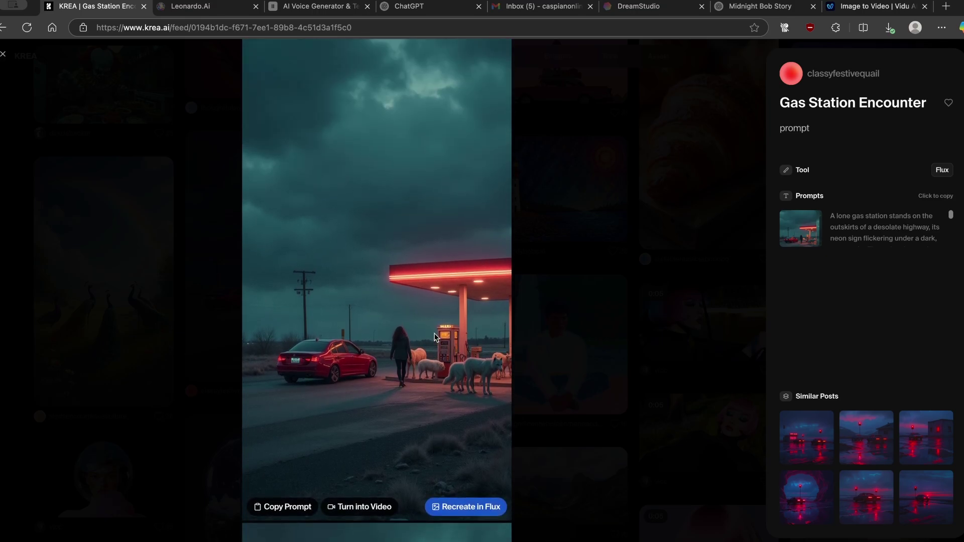
Save the full-size Gas Station Encounter image to Downloads and return to Vidu
{"action": "right_click", "coordinate": [401, 211]}
{"action": "left_click", "coordinate": [412, 224]}
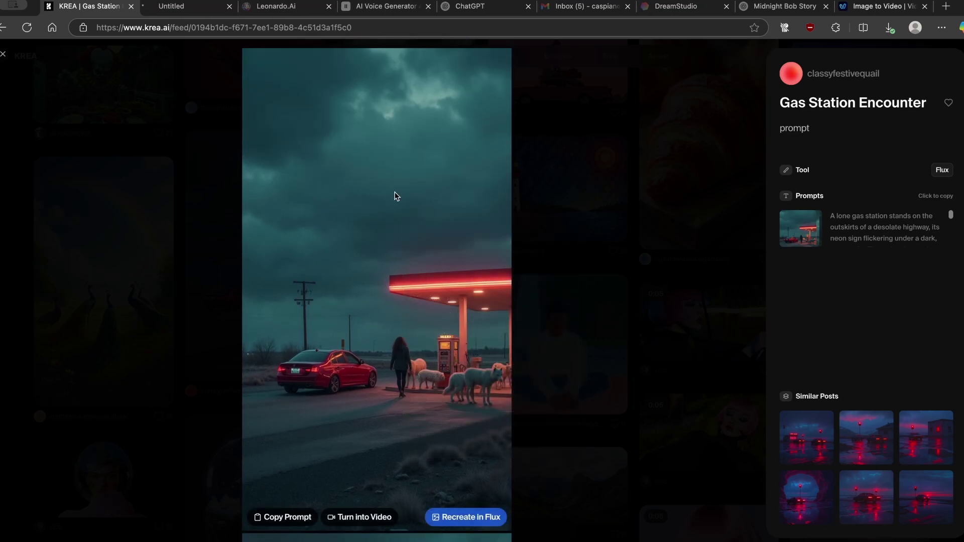
{"action": "left_click", "coordinate": [194, 9]}
{"action": "right_click", "coordinate": [452, 138]}
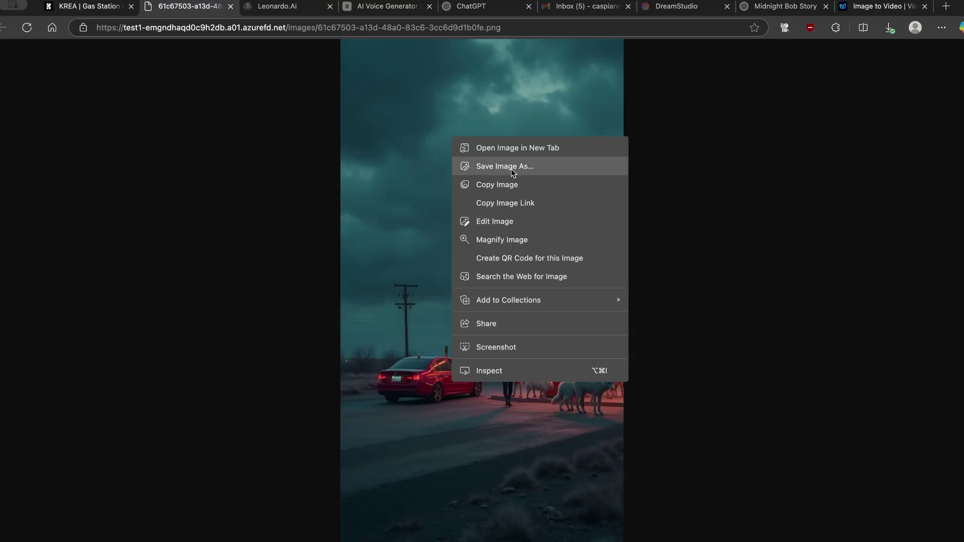
{"action": "left_click", "coordinate": [511, 166]}
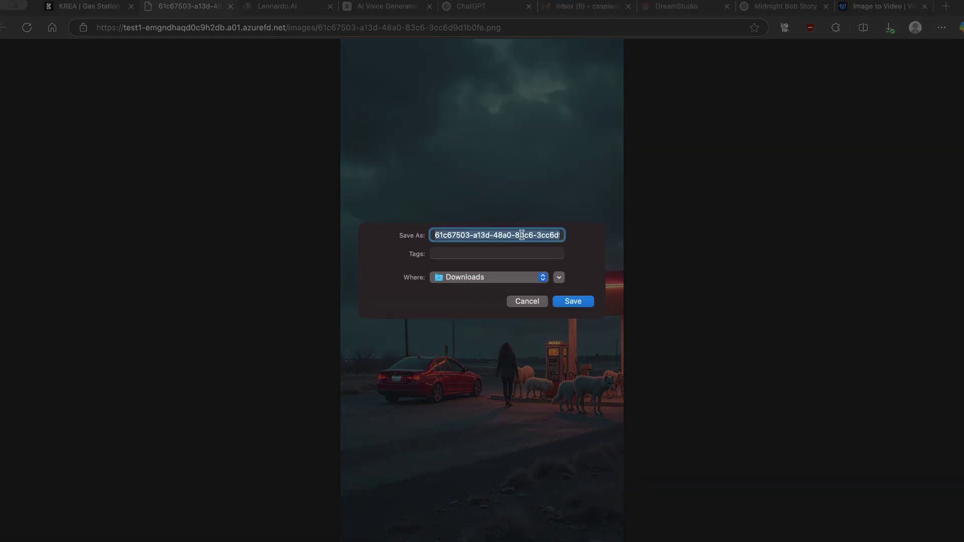
{"action": "key", "text": "Return"}
{"action": "key", "text": "super+w"}
{"action": "left_click", "coordinate": [783, 6]}
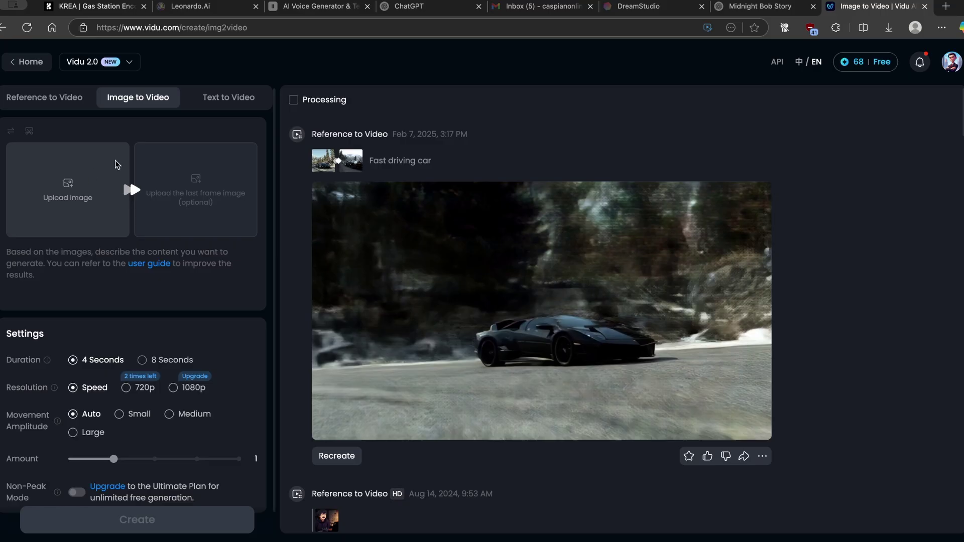
Upload the gas-station PNG from Downloads as the first frame, keeping Vidu 2.0
{"action": "left_click", "coordinate": [116, 164]}
{"action": "left_click", "coordinate": [394, 198]}
{"action": "left_click", "coordinate": [679, 376]}
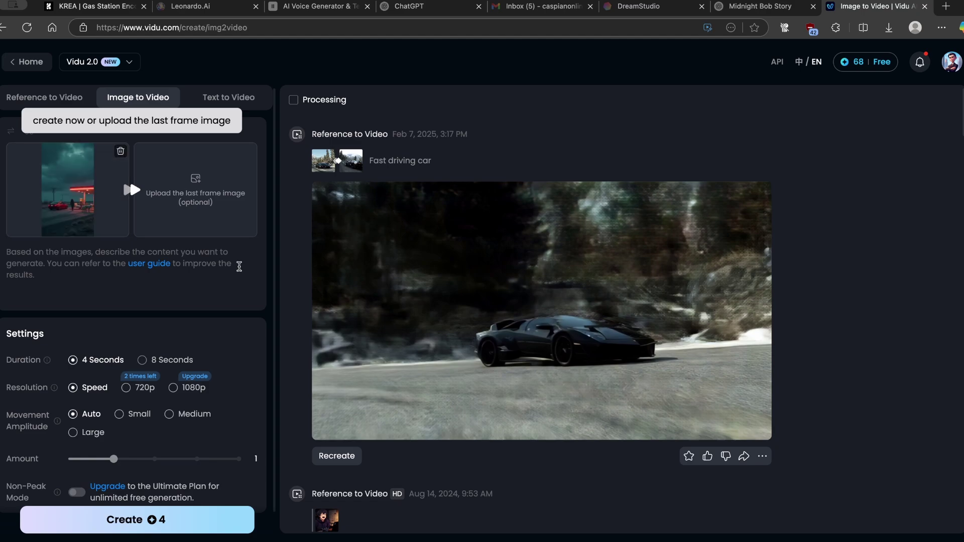
{"action": "left_click", "coordinate": [132, 63]}
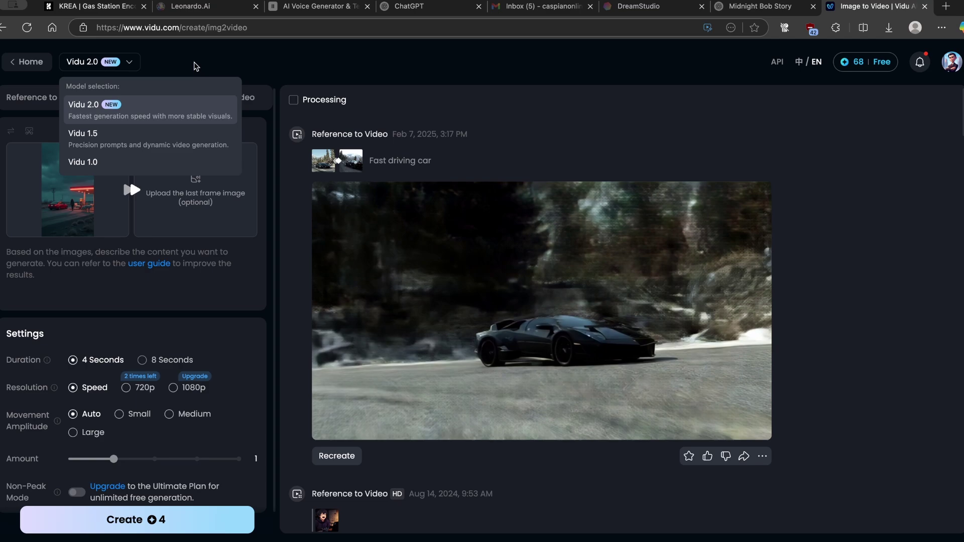
{"action": "left_click", "coordinate": [193, 66]}
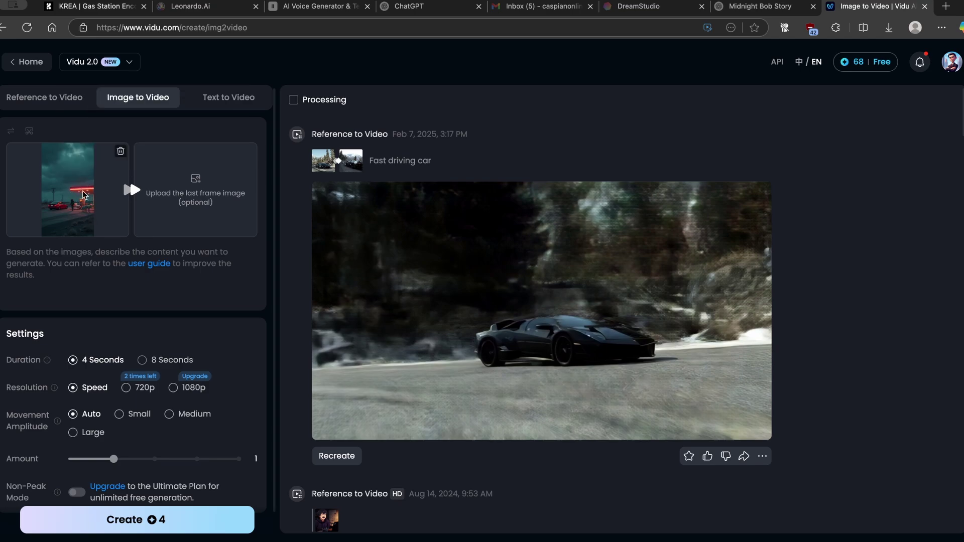
Generate a 4-second Speed clip with the prompt 'a car on a gas station'
{"action": "left_click", "coordinate": [131, 268]}
{"action": "scroll", "coordinate": [149, 283], "scroll_direction": "down", "scroll_amount": 1}
{"action": "scroll", "coordinate": [171, 328], "scroll_direction": "up", "scroll_amount": 1}
{"action": "type", "text": "a car on a"}
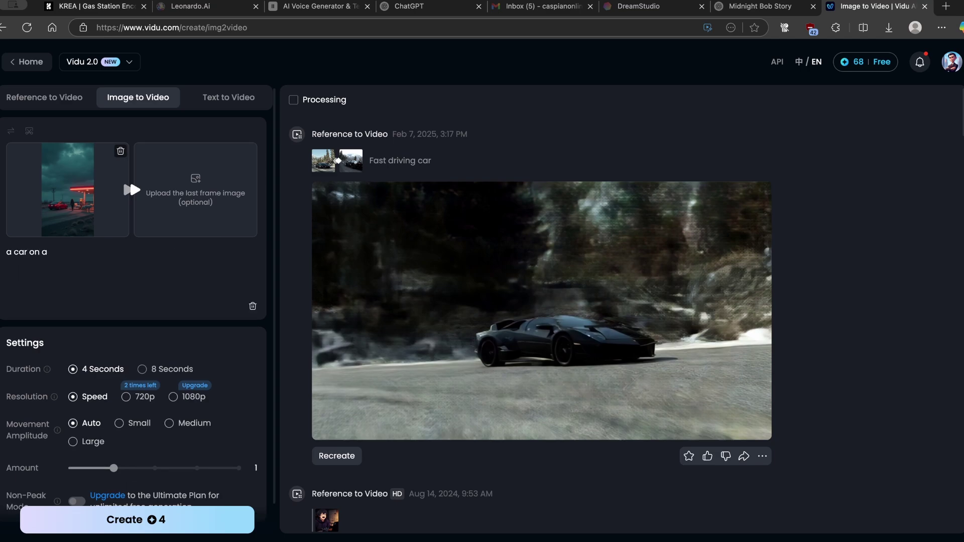
{"action": "type", "text": " gas station"}
{"action": "scroll", "coordinate": [197, 305], "scroll_direction": "down", "scroll_amount": 1}
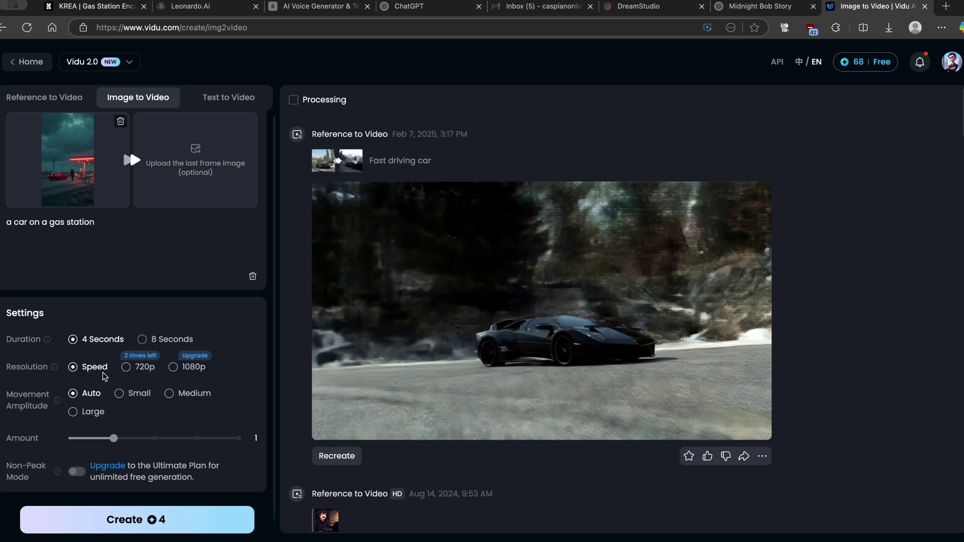
{"action": "left_click", "coordinate": [168, 521]}
{"action": "mouse_move", "coordinate": [542, 311]}
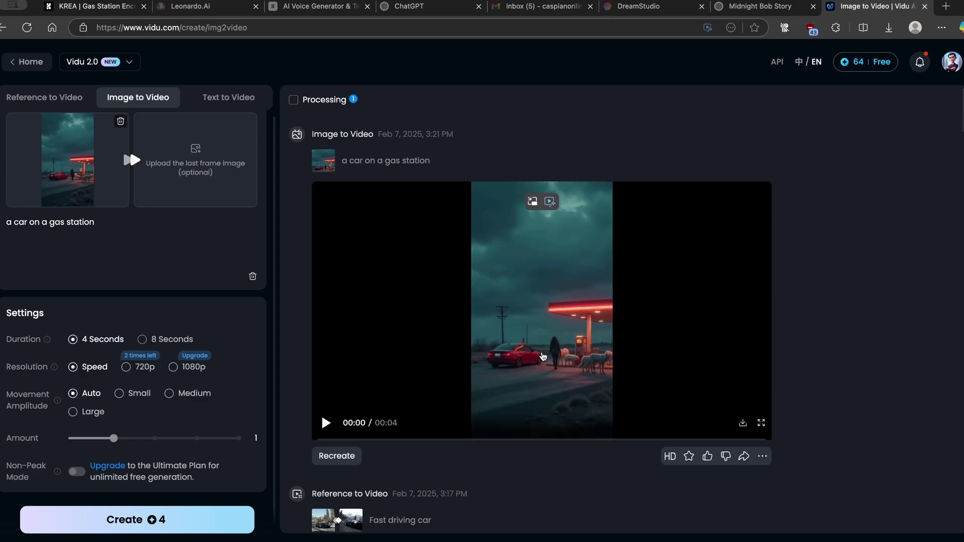
Play the gas-station clip, then replay it from the start
{"action": "left_click", "coordinate": [325, 423]}
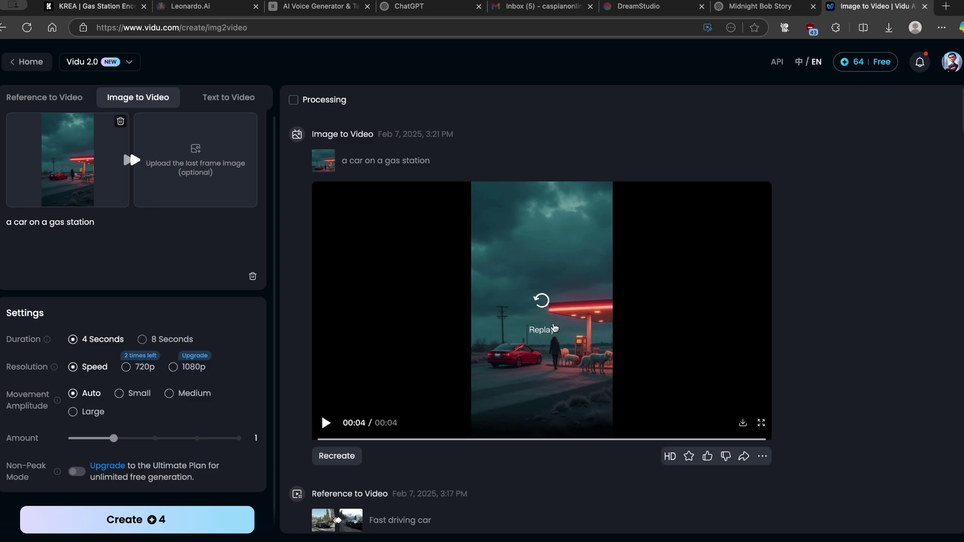
{"action": "left_click", "coordinate": [548, 306]}
{"action": "mouse_move", "coordinate": [541, 309]}
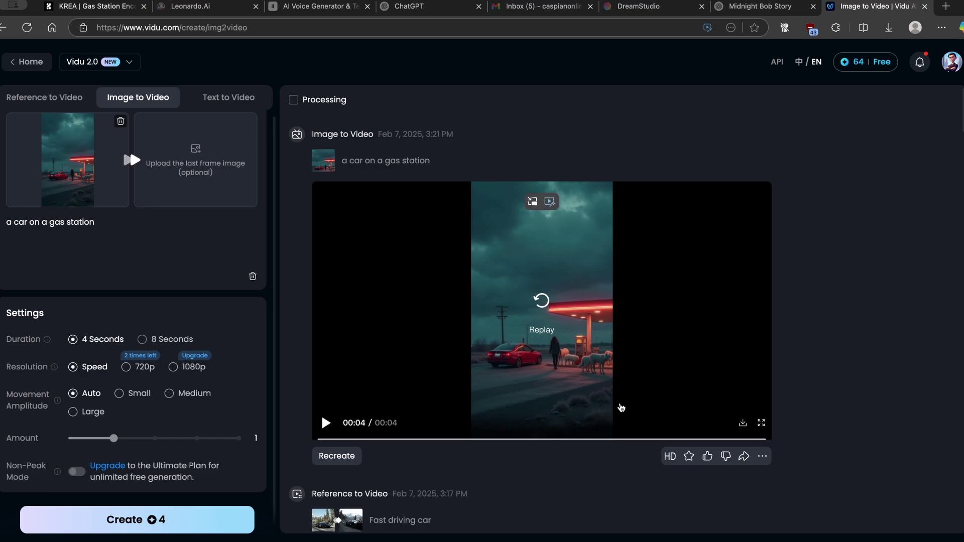
Open Text to Video with the Vidu 1.5 model and reopen it from Home
{"action": "left_click", "coordinate": [235, 104]}
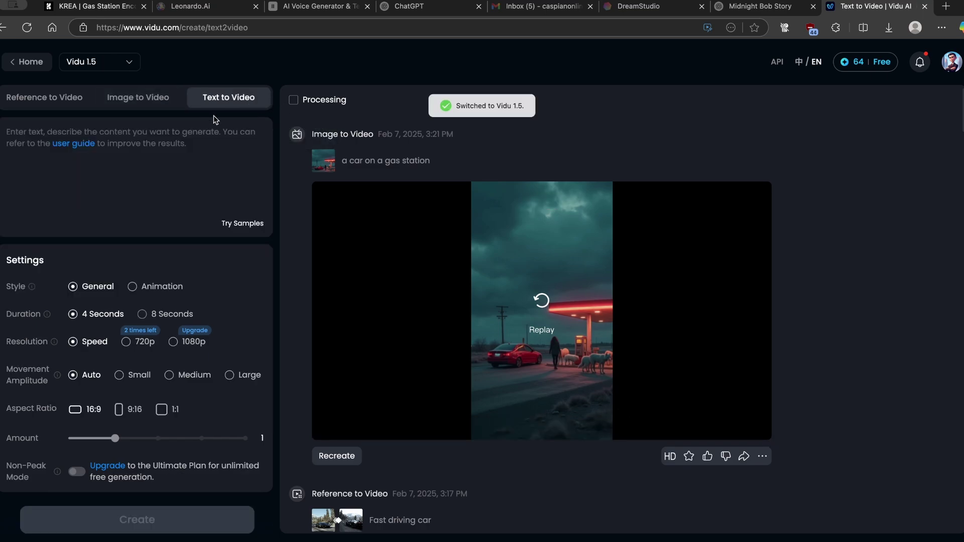
{"action": "left_click", "coordinate": [228, 143]}
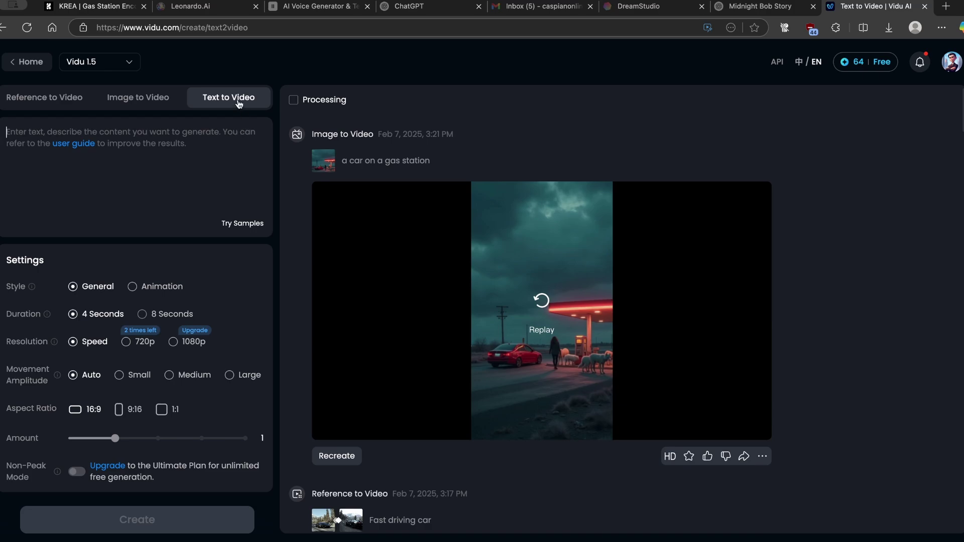
{"action": "left_click", "coordinate": [107, 69]}
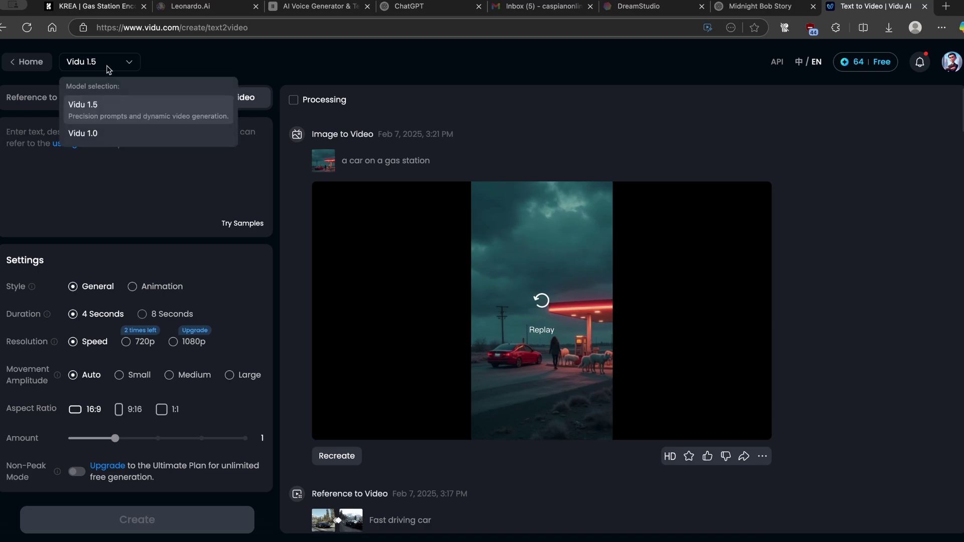
{"action": "left_click", "coordinate": [135, 109]}
{"action": "left_click", "coordinate": [31, 63]}
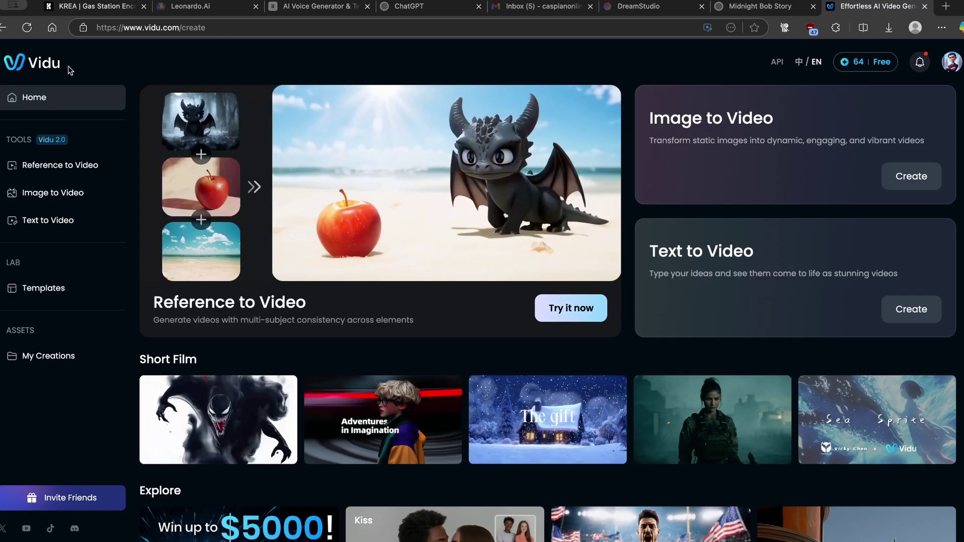
{"action": "left_click", "coordinate": [85, 223]}
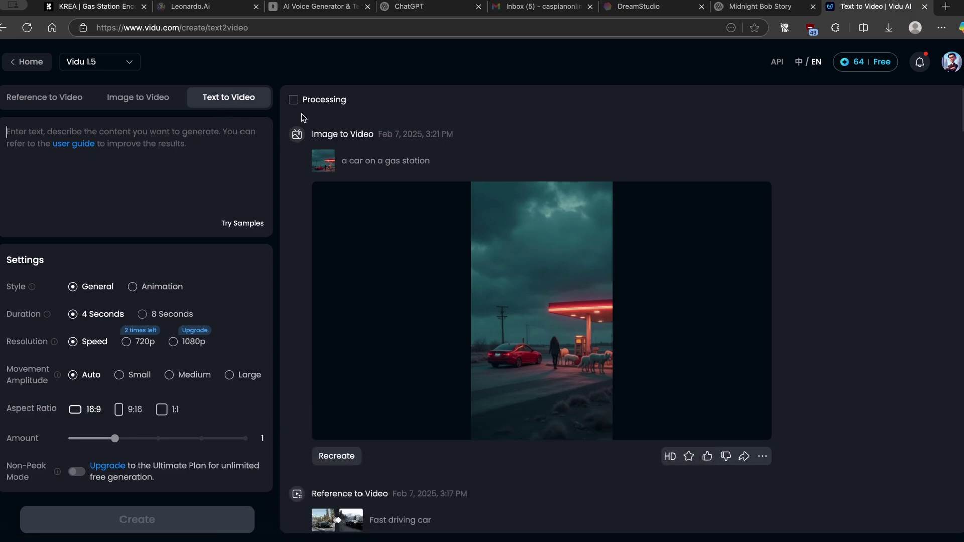
Ask a new ChatGPT chat for a futuristic AI-city video prompt and copy the reply
{"action": "left_click", "coordinate": [761, 6]}
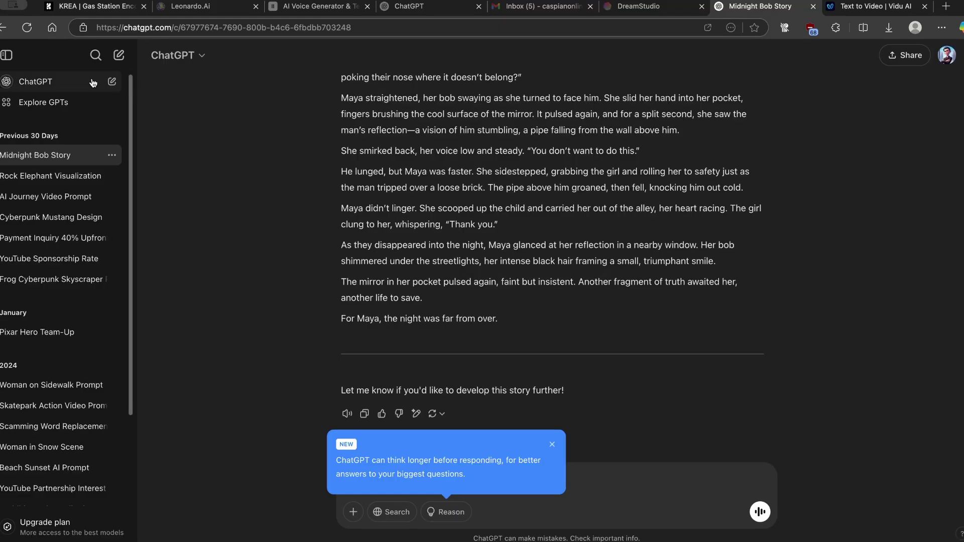
{"action": "left_click", "coordinate": [68, 81]}
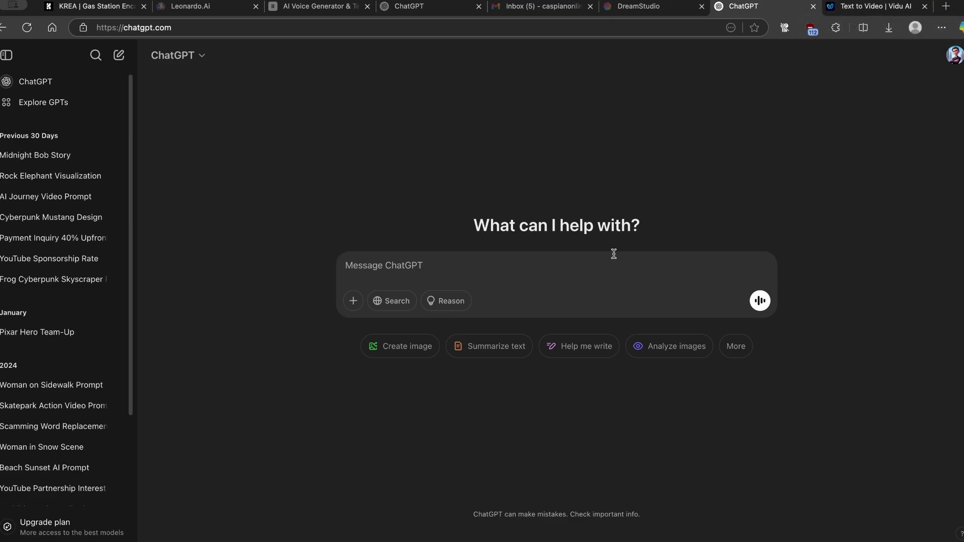
{"action": "type", "text": "write me an interesting ai video prompt. make it straight forward and simple."}
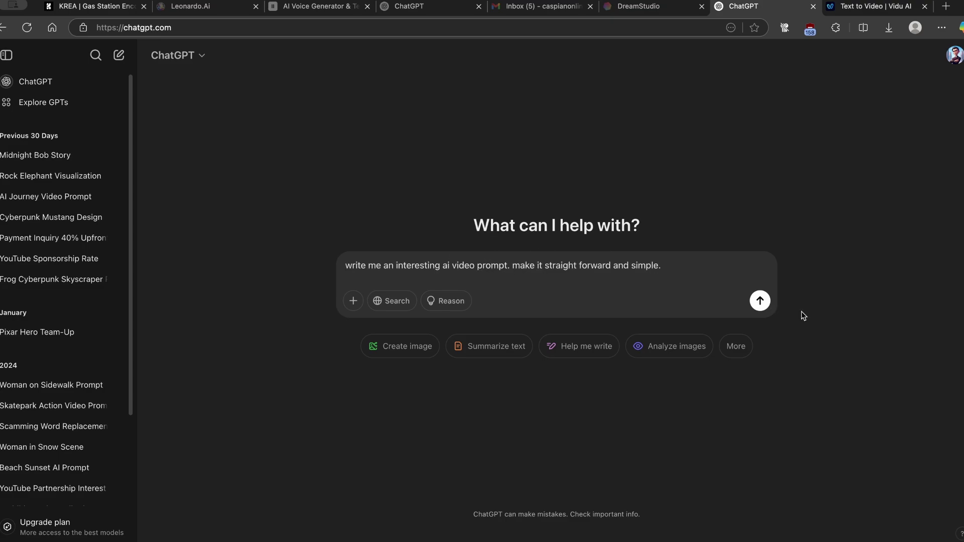
{"action": "left_click", "coordinate": [760, 301]}
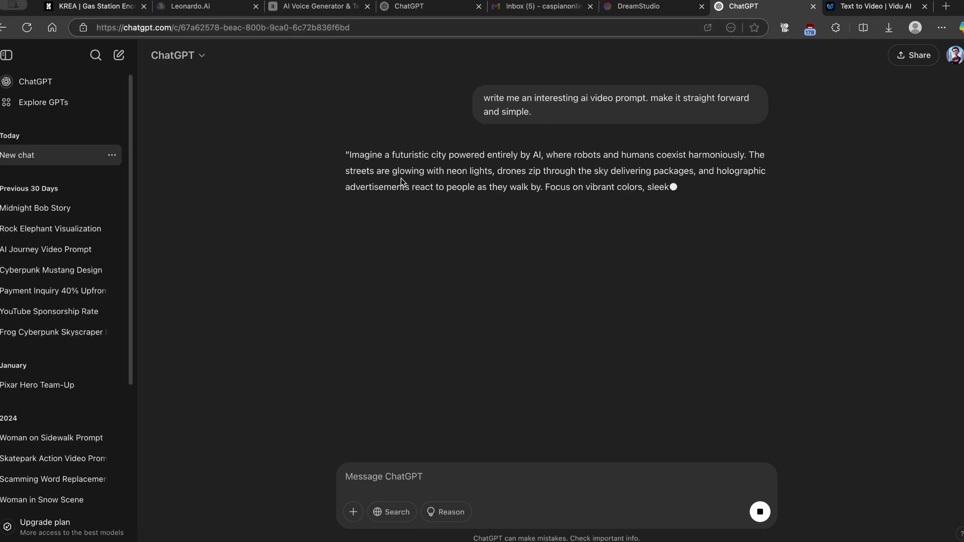
{"action": "left_click", "coordinate": [368, 226]}
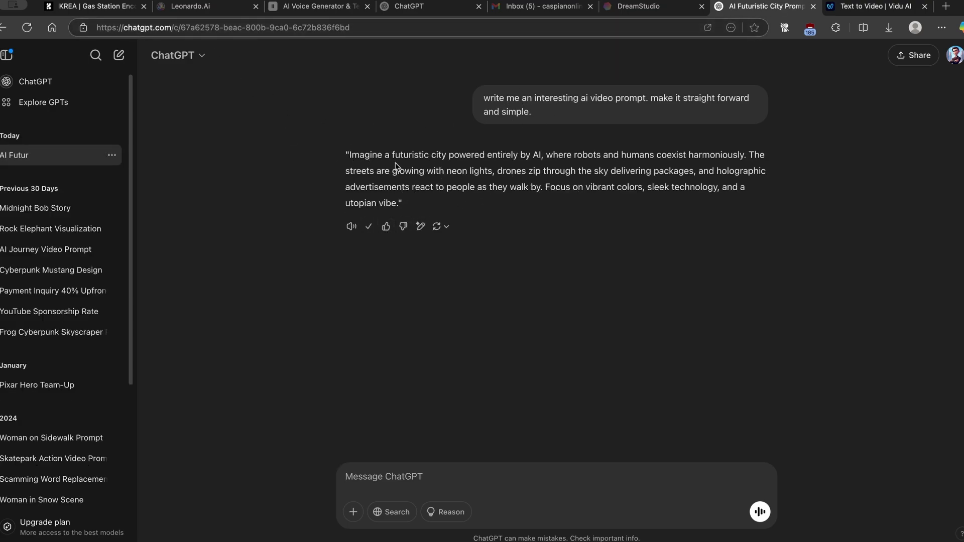
{"action": "mouse_move", "coordinate": [617, 105]}
{"action": "left_click", "coordinate": [848, 11]}
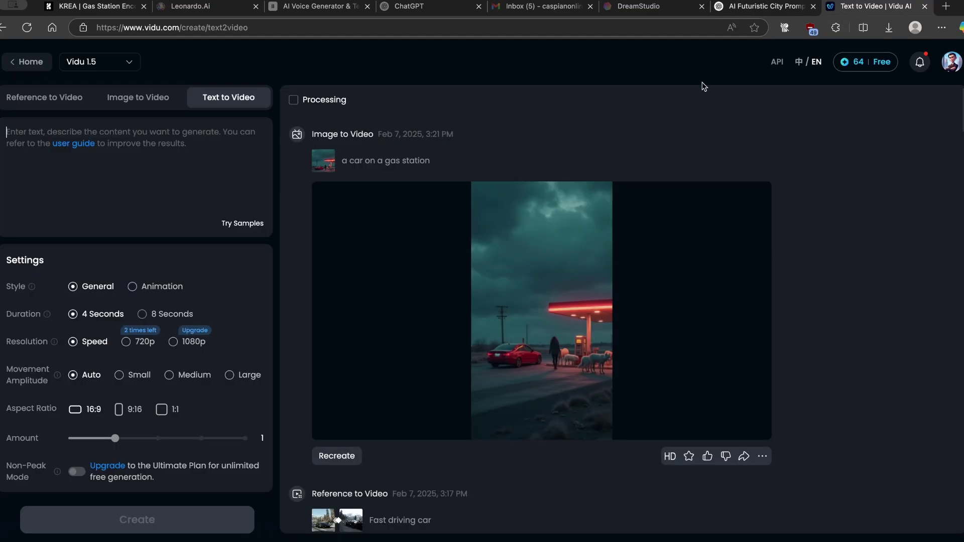
Paste the futuristic city prompt, keep the General style, and create the 4-second video
{"action": "left_click", "coordinate": [238, 143]}
{"action": "key", "text": "ctrl+v"}
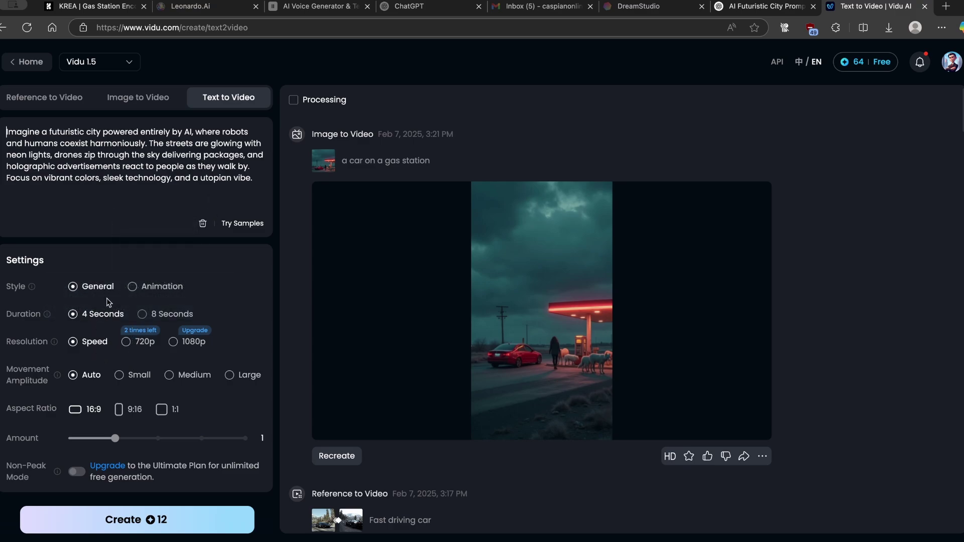
{"action": "mouse_move", "coordinate": [157, 287]}
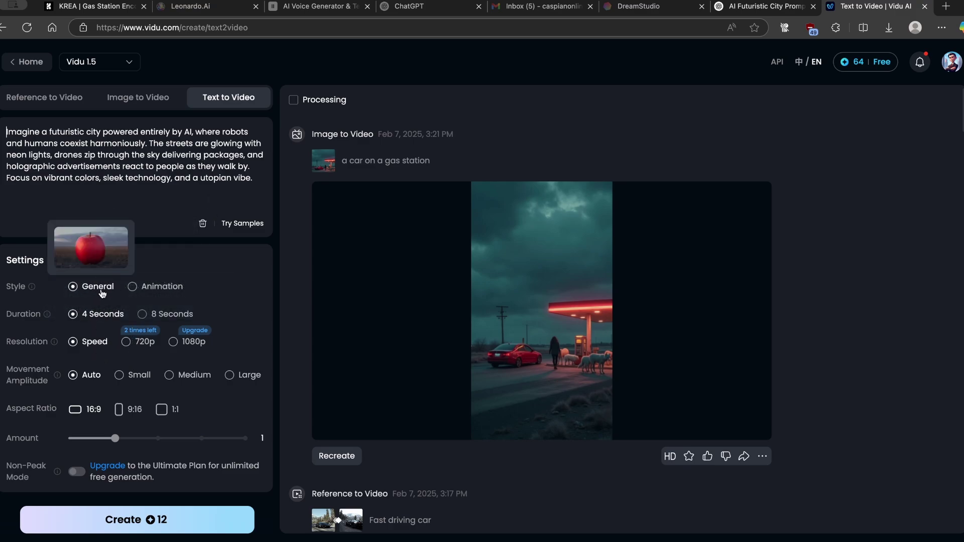
{"action": "left_click", "coordinate": [147, 288]}
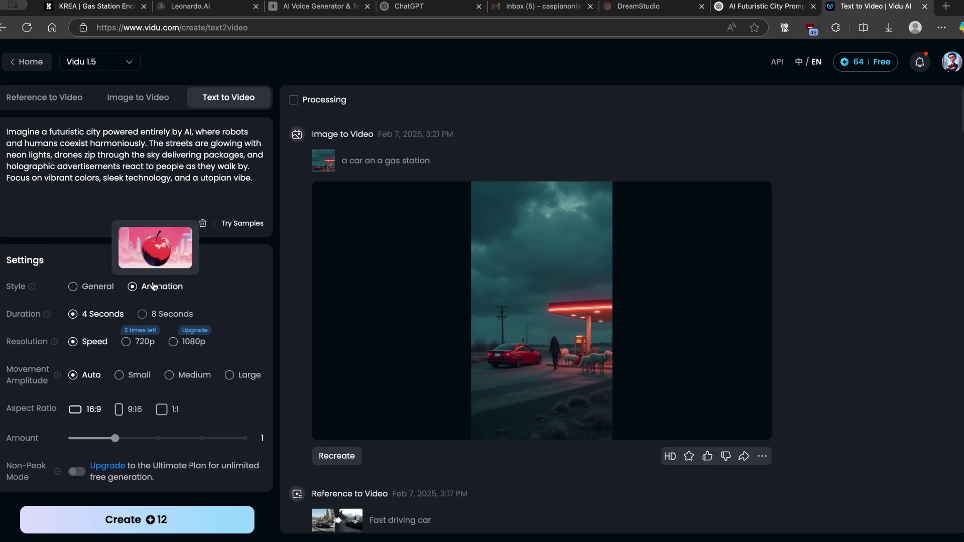
{"action": "left_click", "coordinate": [100, 290]}
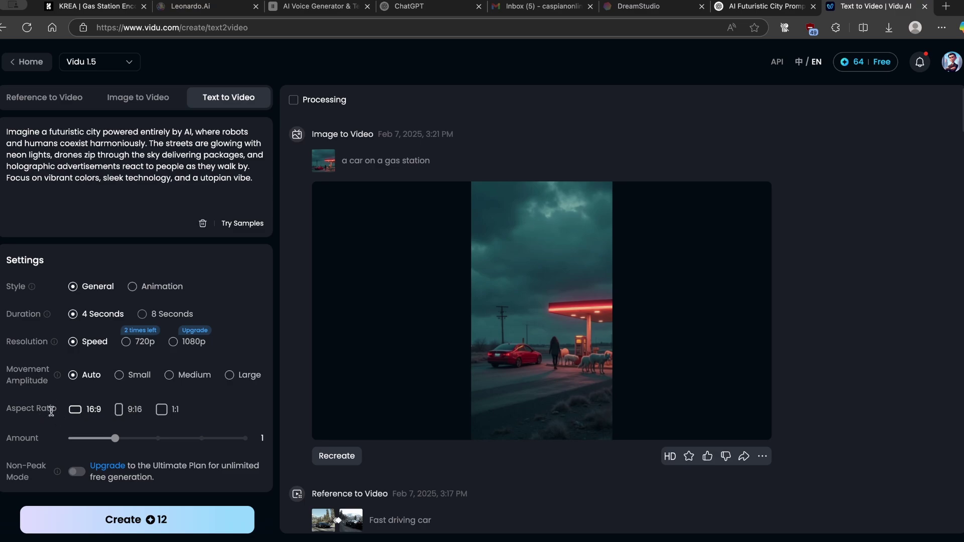
{"action": "left_click", "coordinate": [159, 527]}
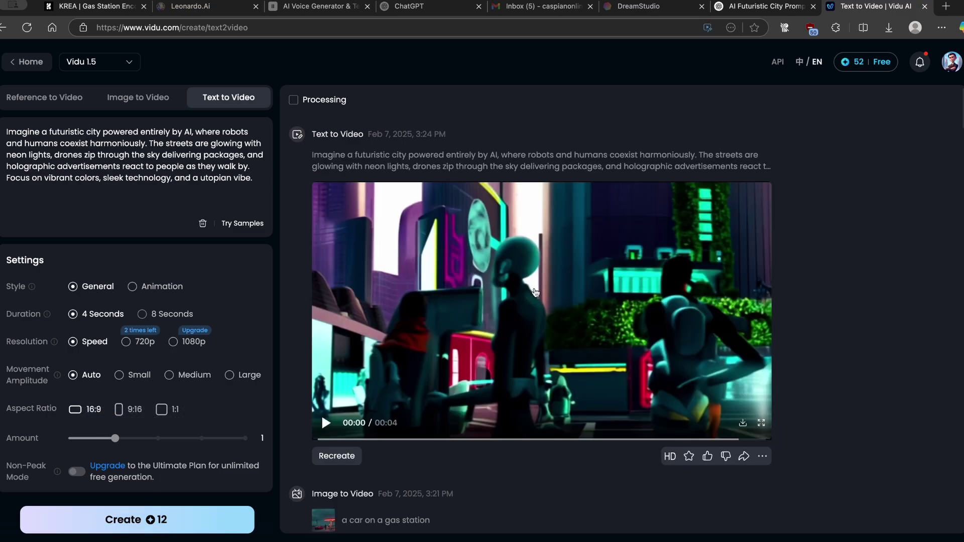
Watch the futuristic city clip, check the Reference and Image to Video tabs, and pick Vidu 2.0
{"action": "mouse_move", "coordinate": [541, 309]}
{"action": "left_click", "coordinate": [326, 422]}
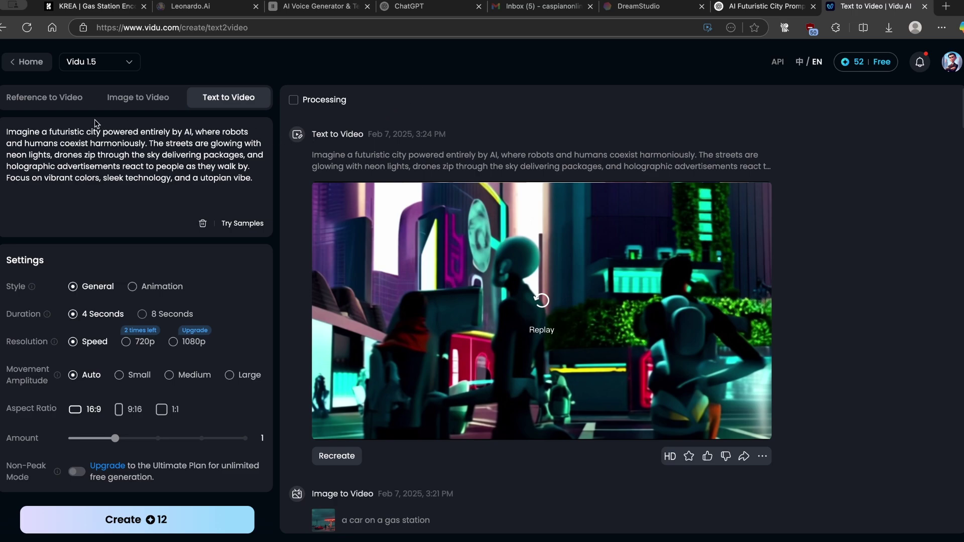
{"action": "left_click", "coordinate": [59, 107]}
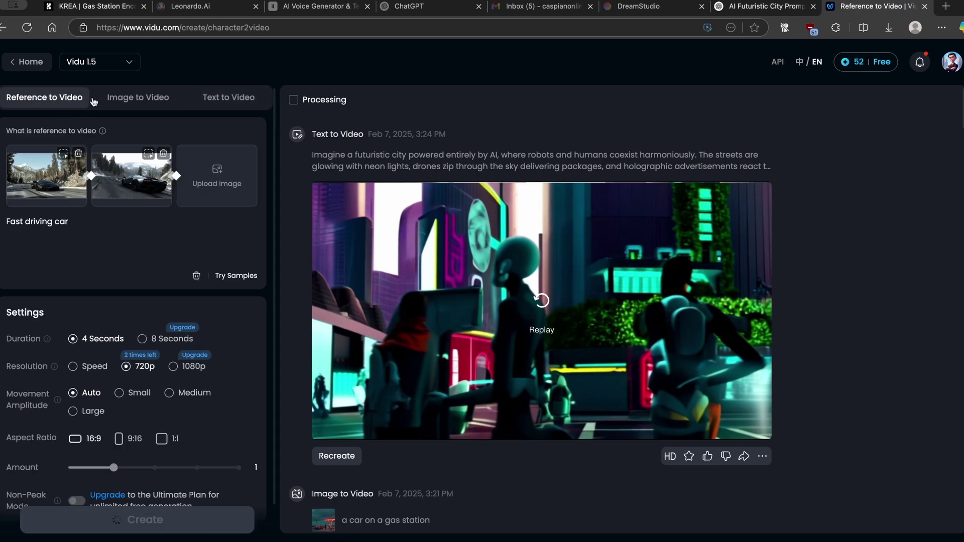
{"action": "left_click", "coordinate": [126, 100]}
{"action": "left_click", "coordinate": [102, 64]}
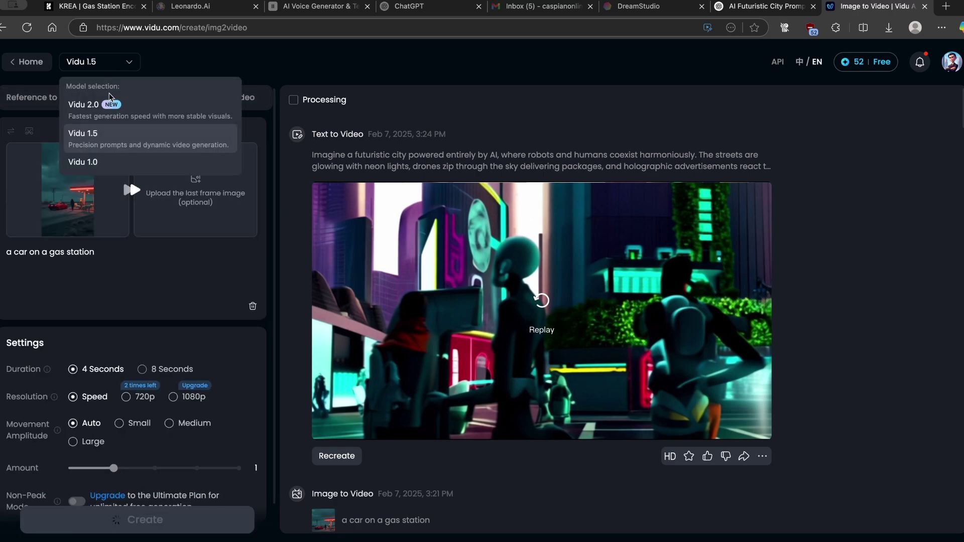
{"action": "left_click", "coordinate": [108, 114]}
{"action": "left_click", "coordinate": [78, 98]}
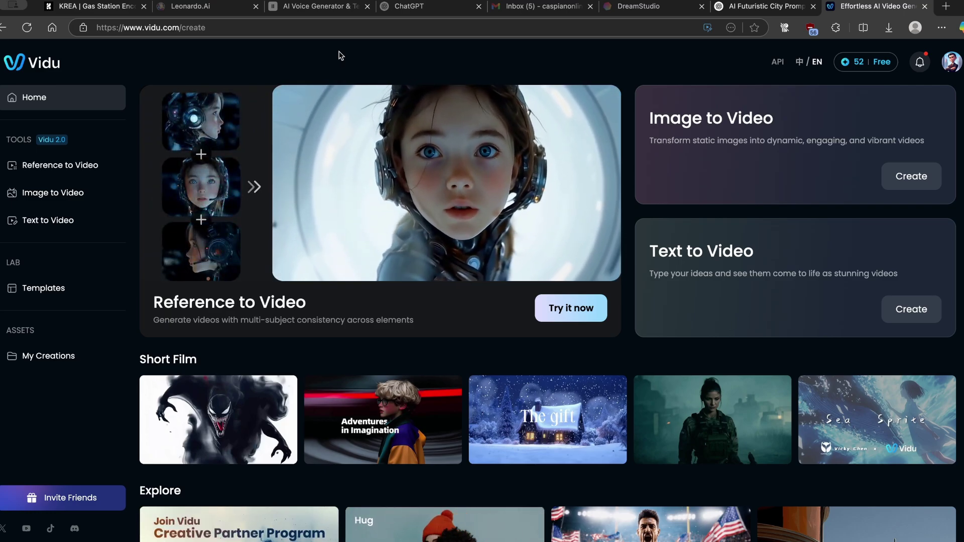
{"action": "left_click", "coordinate": [856, 63]}
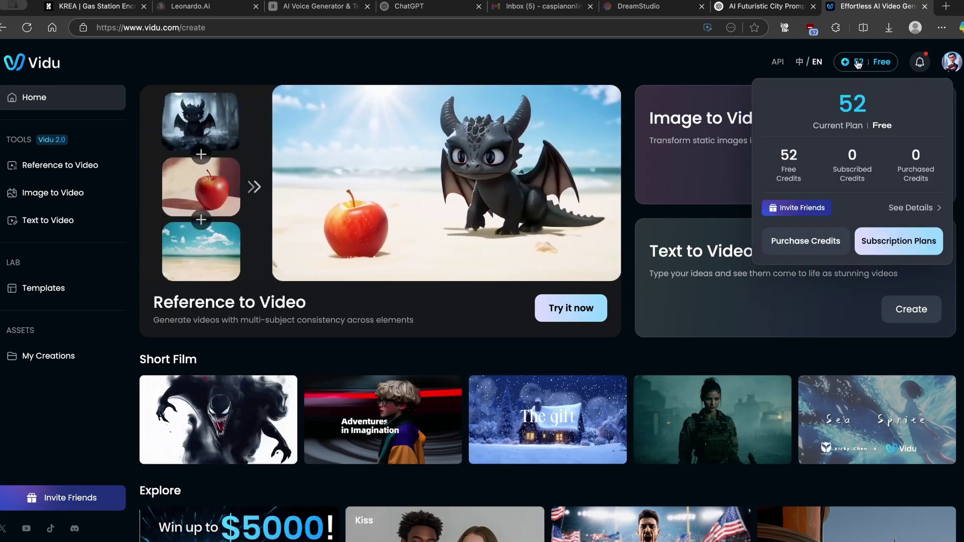